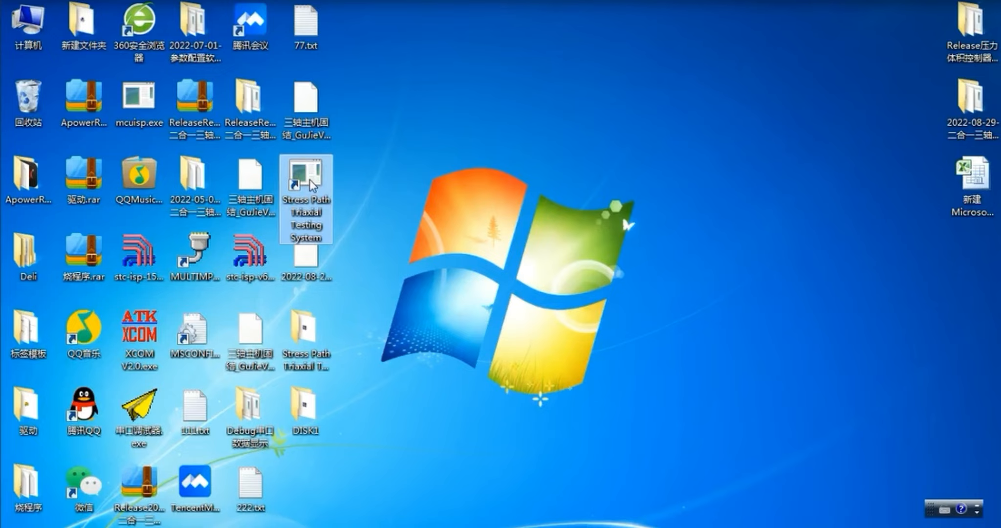
Launch Stress Path Triaxial Testing System and set the specimen with 80.0 mm height, 39.1 mm diameter, 15.5 mm ram diameter and 2 s sampling interval.
double_click(310, 179)
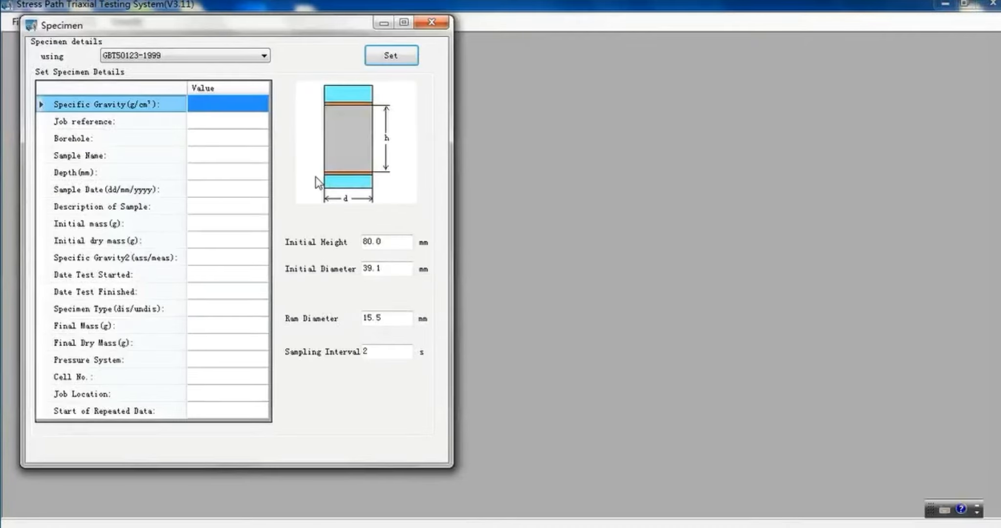
drag(391, 241, 360, 243)
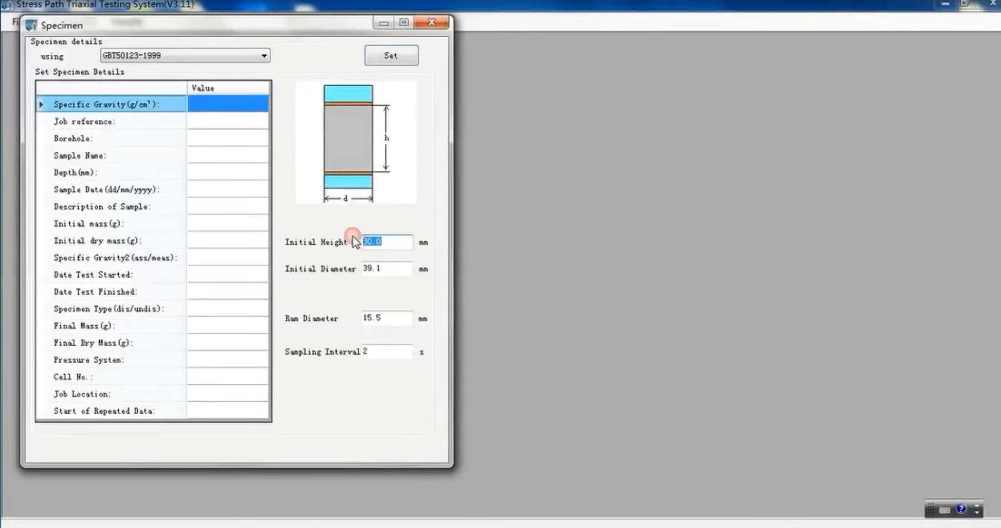
click(401, 272)
drag(400, 272, 355, 270)
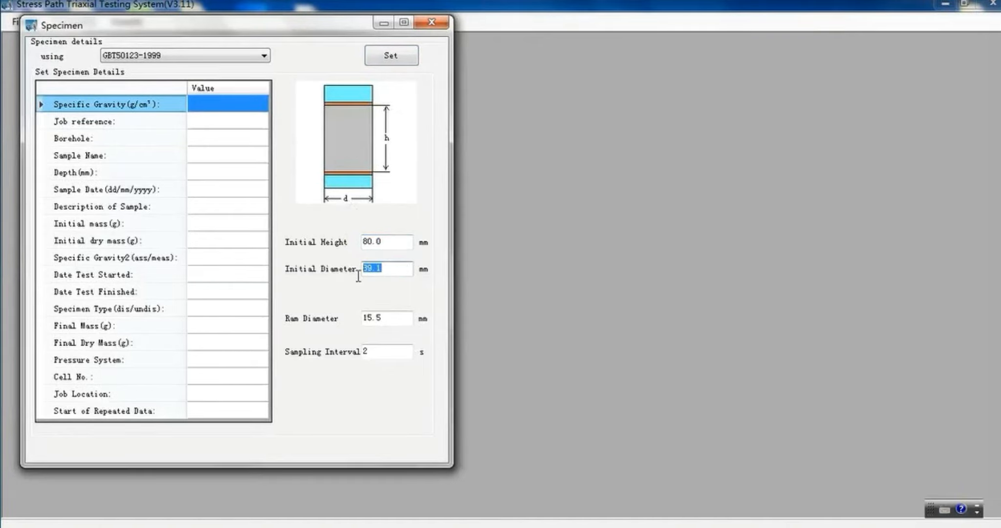
click(396, 317)
drag(395, 317, 362, 318)
drag(378, 352, 363, 353)
click(398, 349)
drag(394, 318, 362, 318)
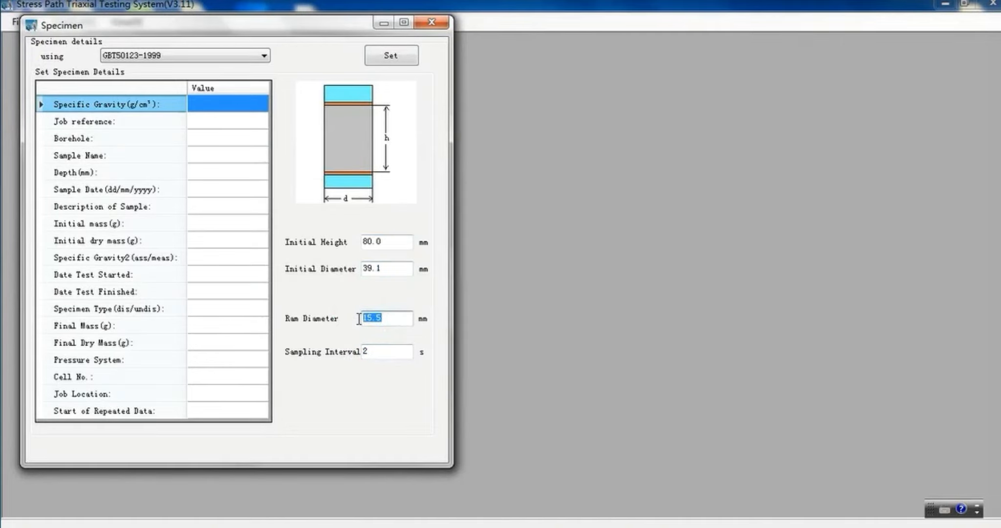
click(404, 317)
click(397, 57)
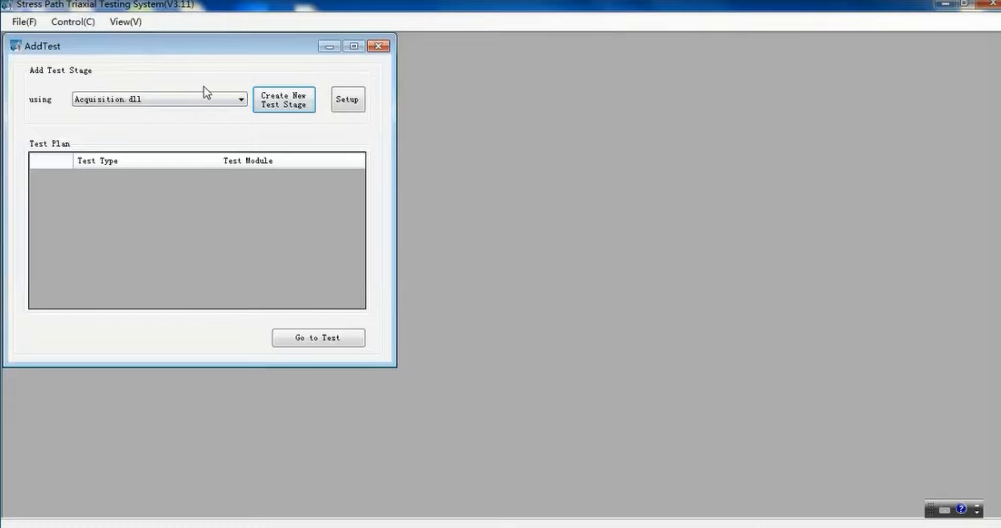
Add an Acquisition.dll stage that holds pressures at end of test to the test plan, and open the test display beside it.
click(287, 107)
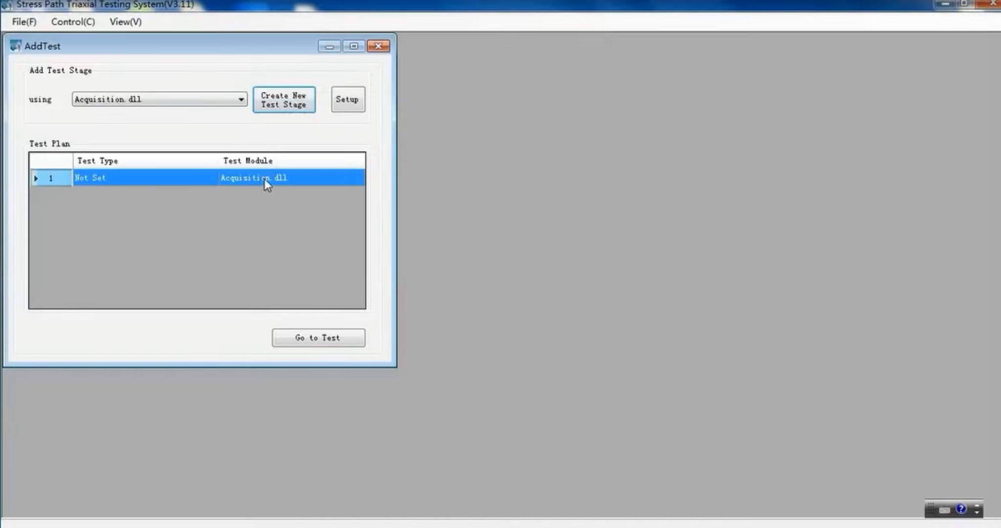
double_click(264, 178)
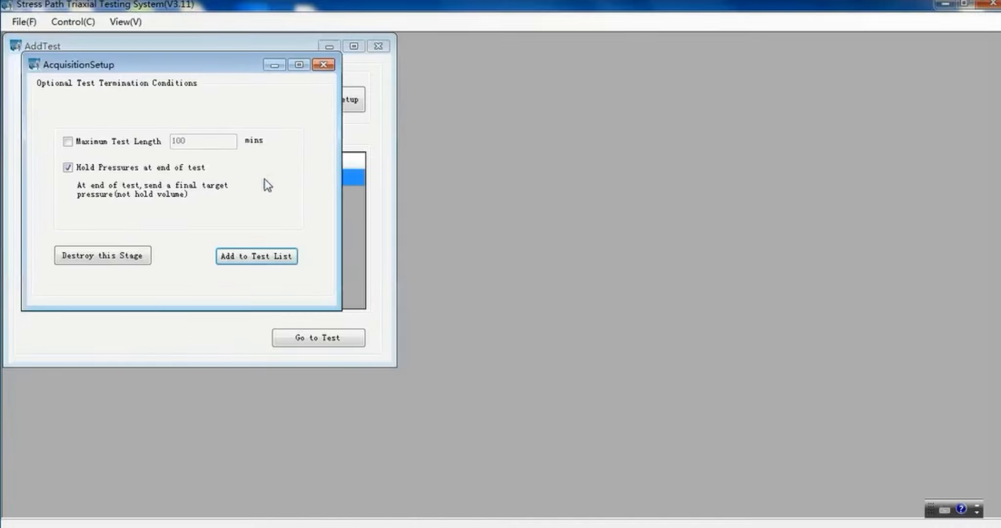
drag(181, 58, 600, 57)
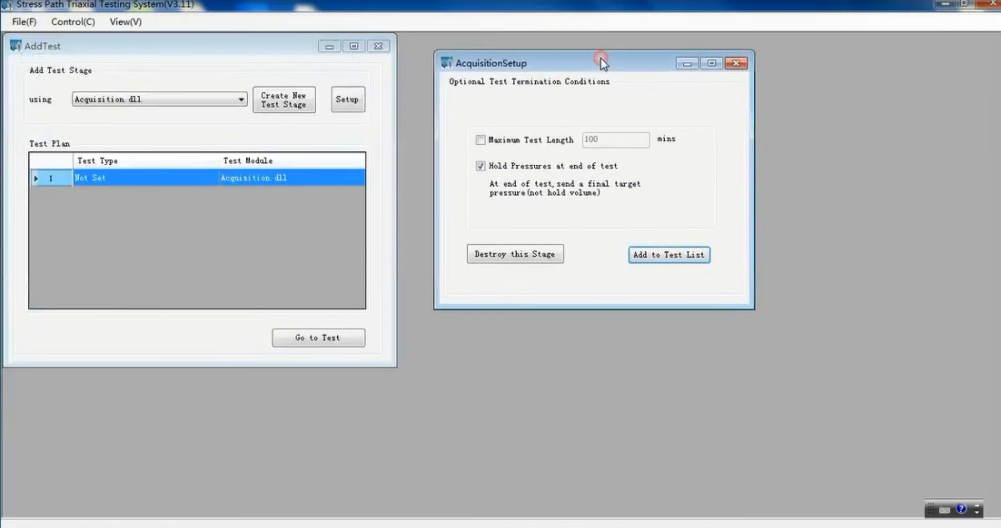
click(659, 256)
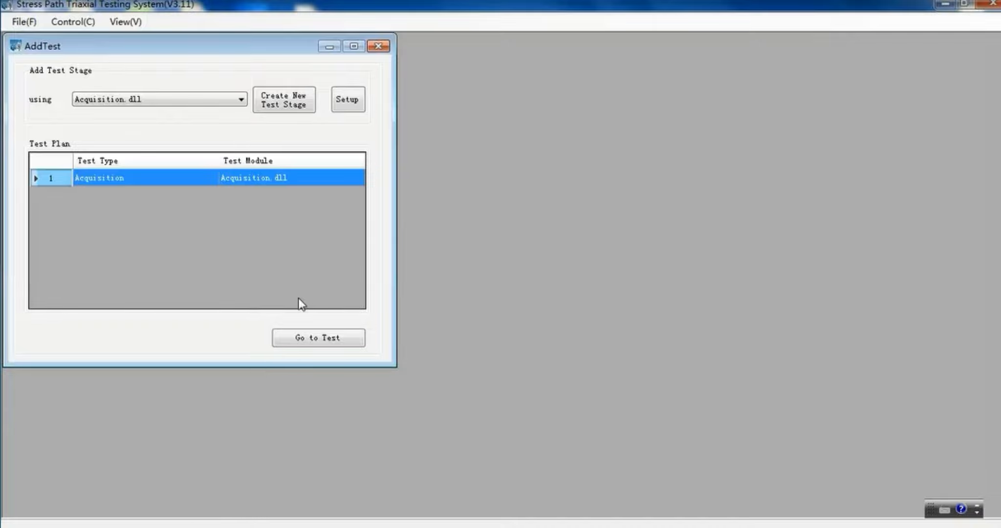
click(311, 342)
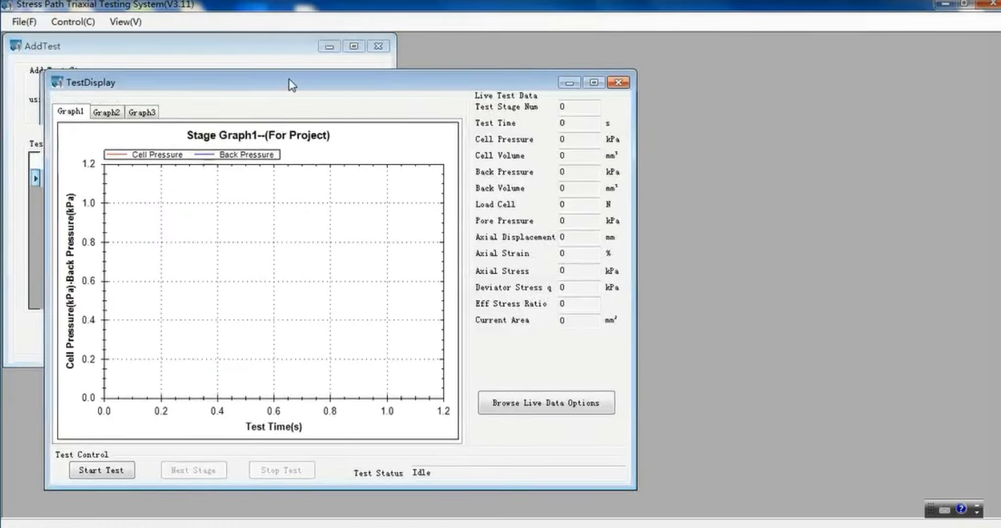
drag(292, 85, 654, 51)
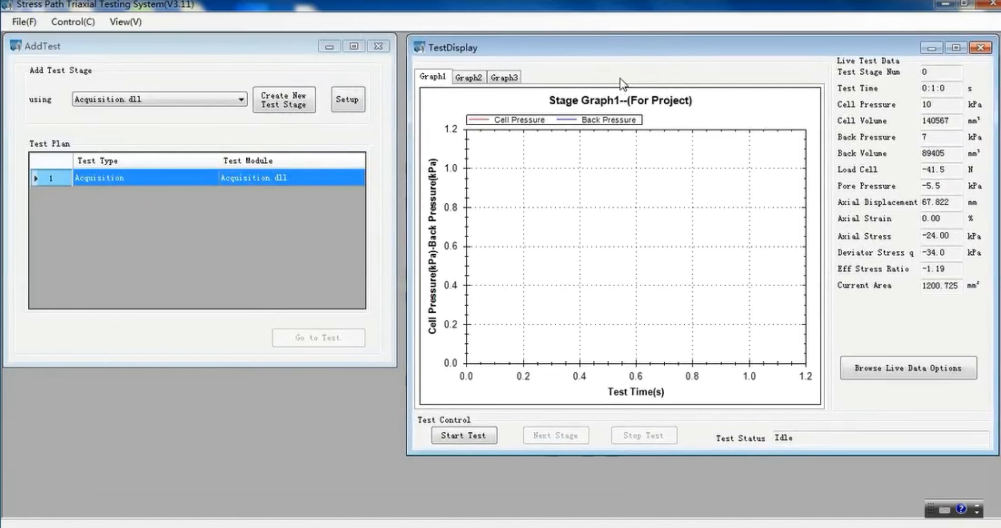
In the sensor calibration, save and send the Cell Sensor parameters with coefficient k 0.032413 and coefficient b -4.237.
click(79, 25)
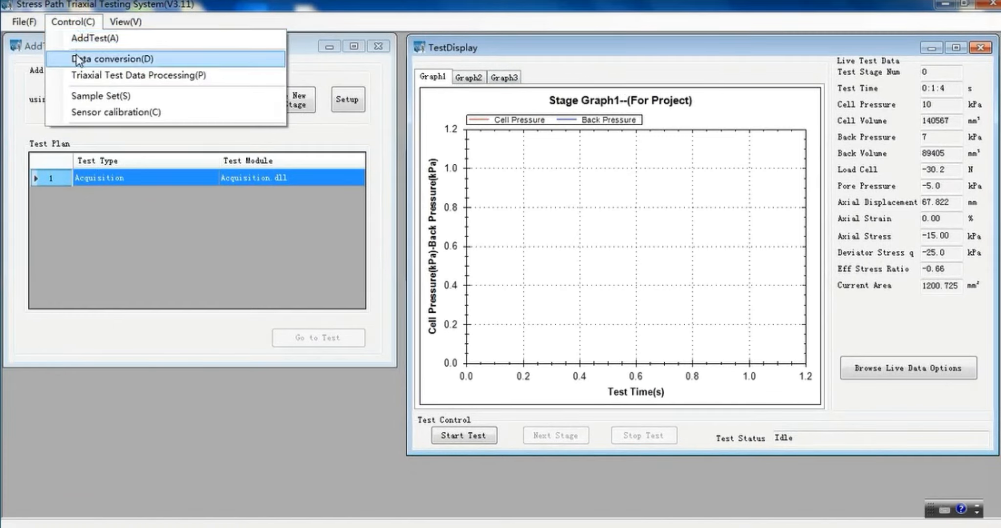
click(93, 112)
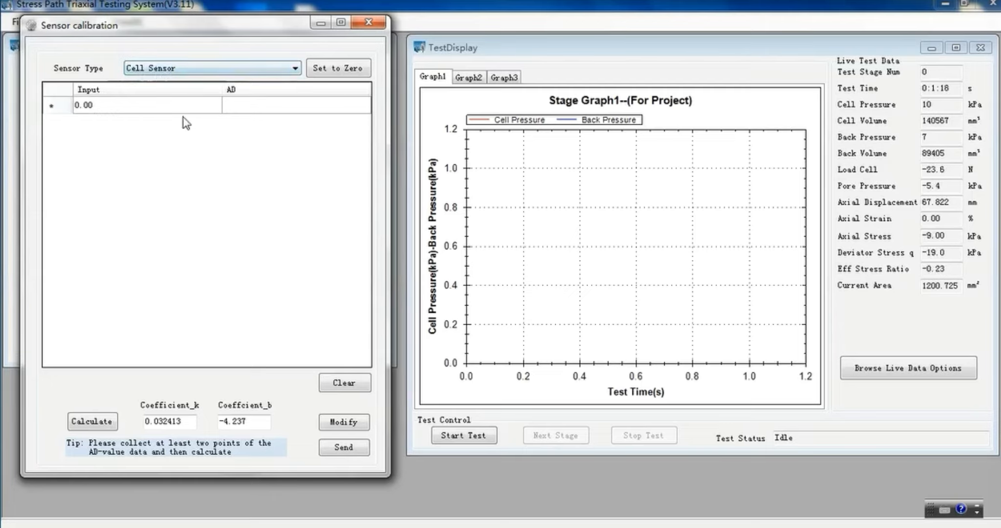
drag(188, 420, 134, 417)
drag(245, 421, 216, 420)
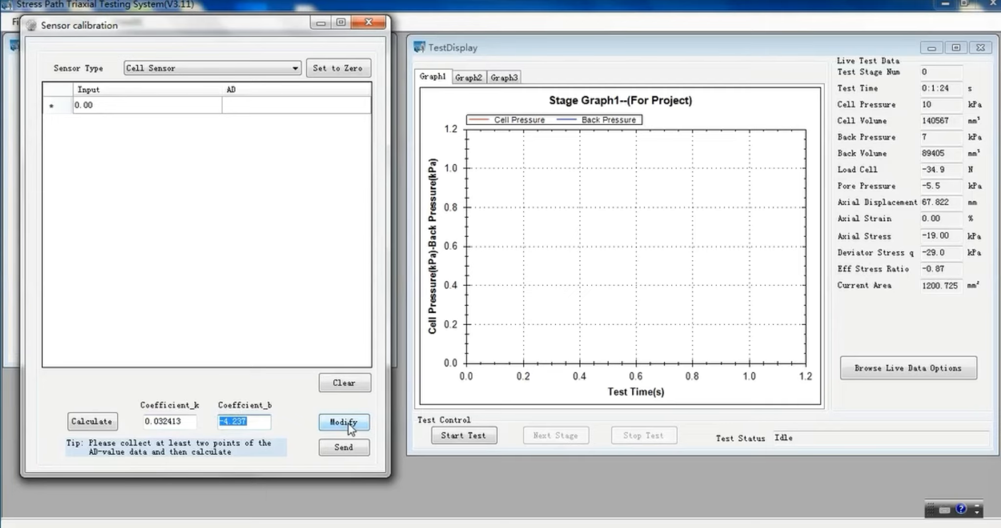
click(349, 425)
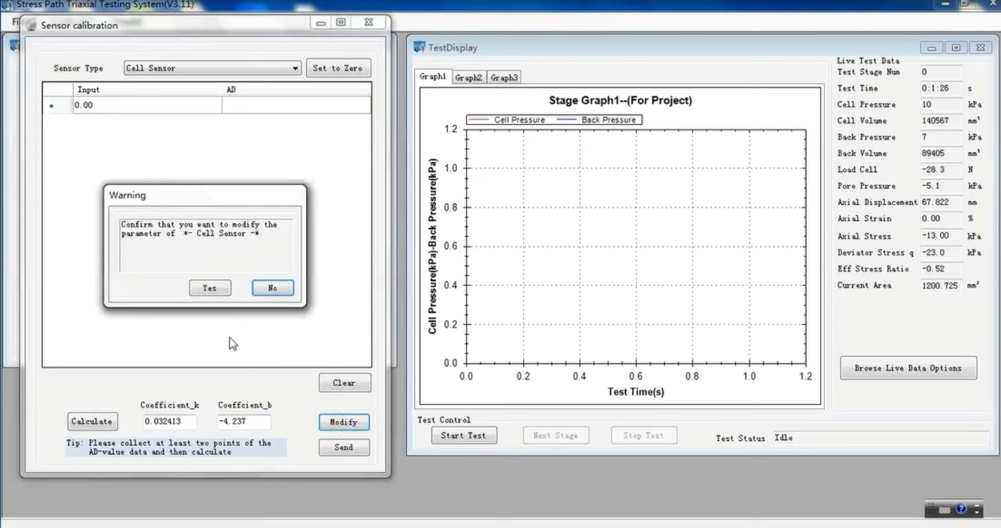
click(209, 288)
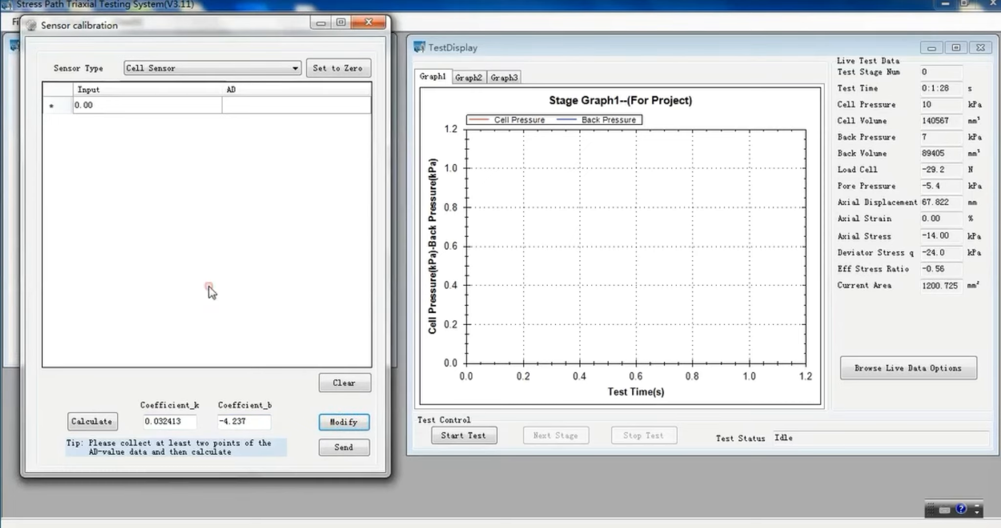
click(345, 446)
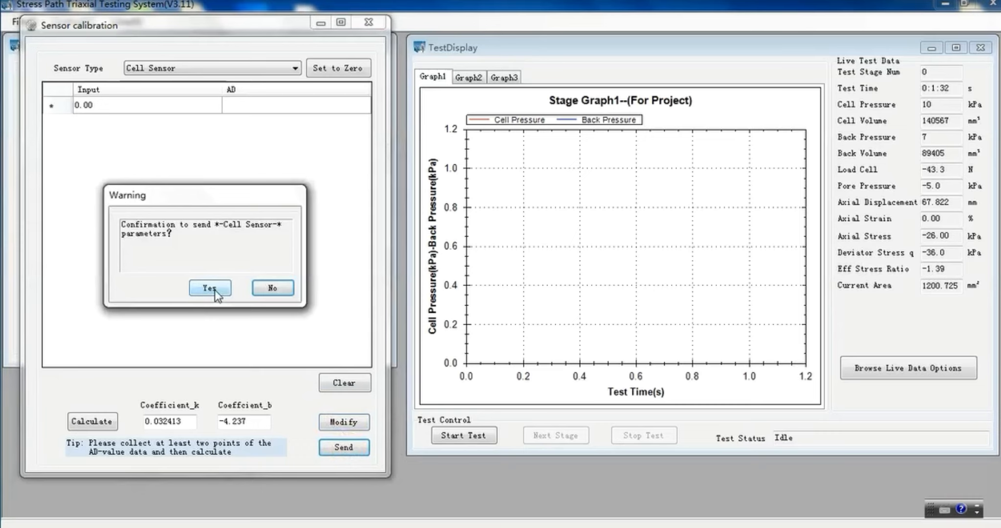
click(210, 288)
Save and send the Back Sensor calibration parameters with coefficient k 0.032610 and coefficient b -1.641.
click(179, 69)
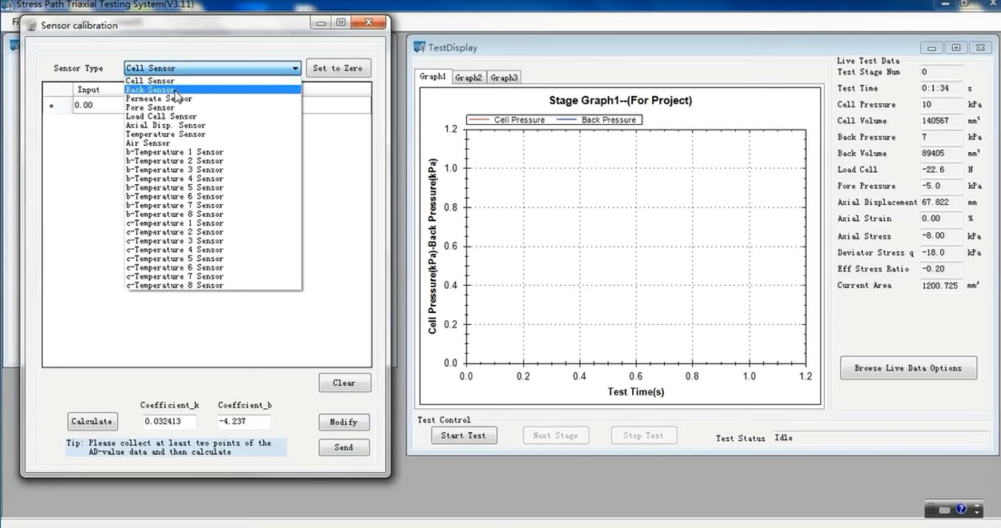
click(174, 91)
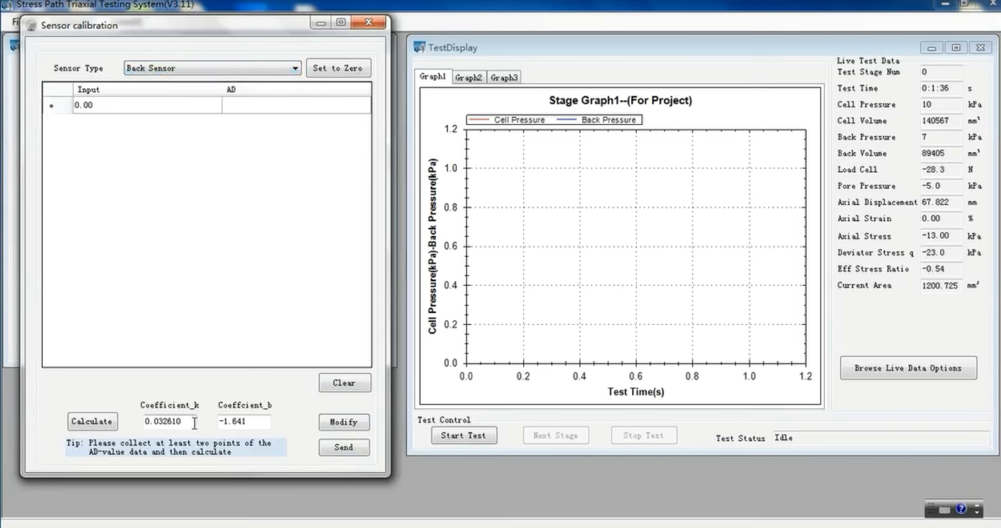
click(121, 418)
click(215, 421)
click(343, 421)
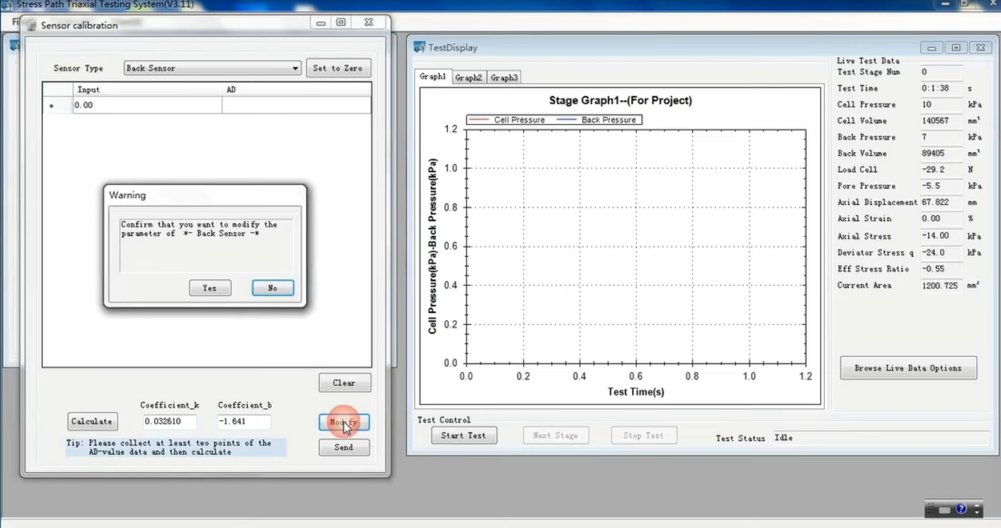
click(214, 290)
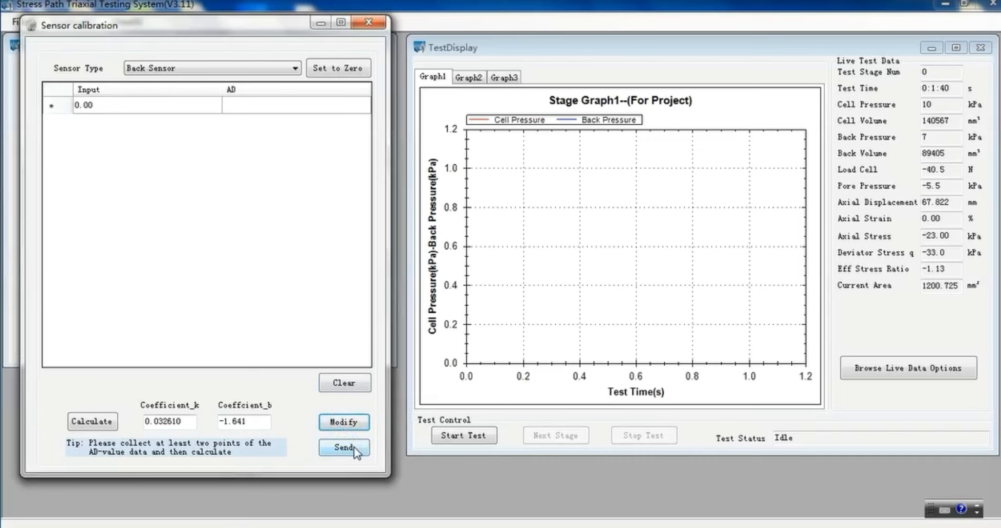
click(339, 446)
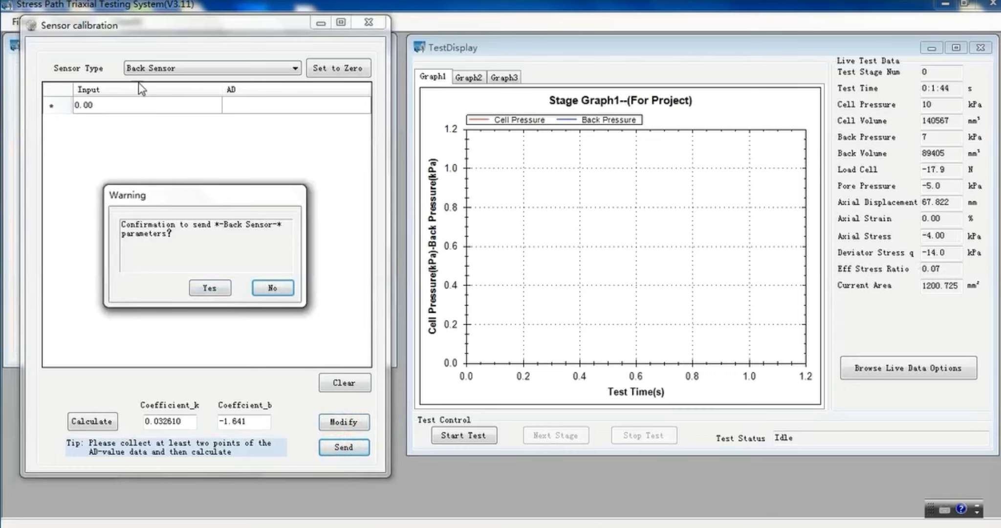
click(211, 288)
Save and send the Pore Sensor calibration parameters with coefficient k 0.037967 and coefficient b -14.263.
click(206, 67)
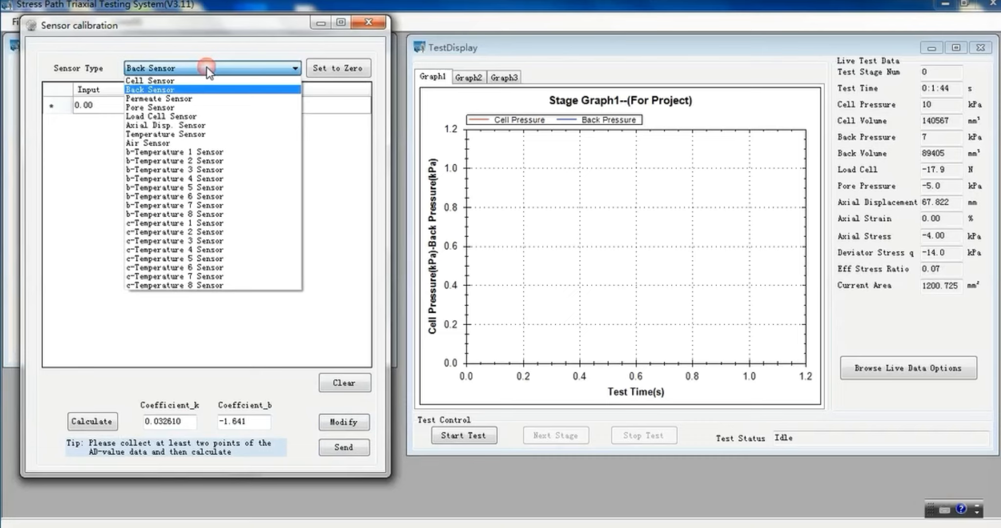
click(192, 108)
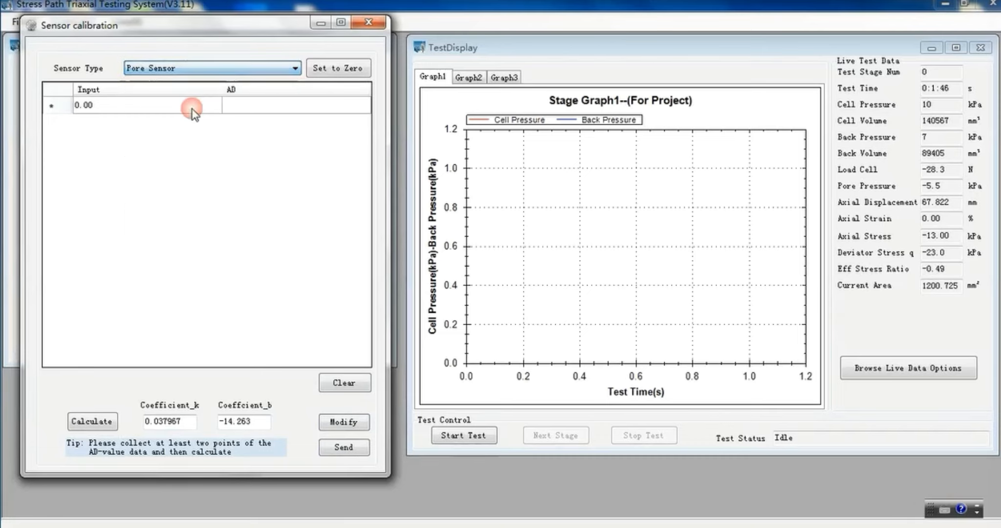
click(191, 422)
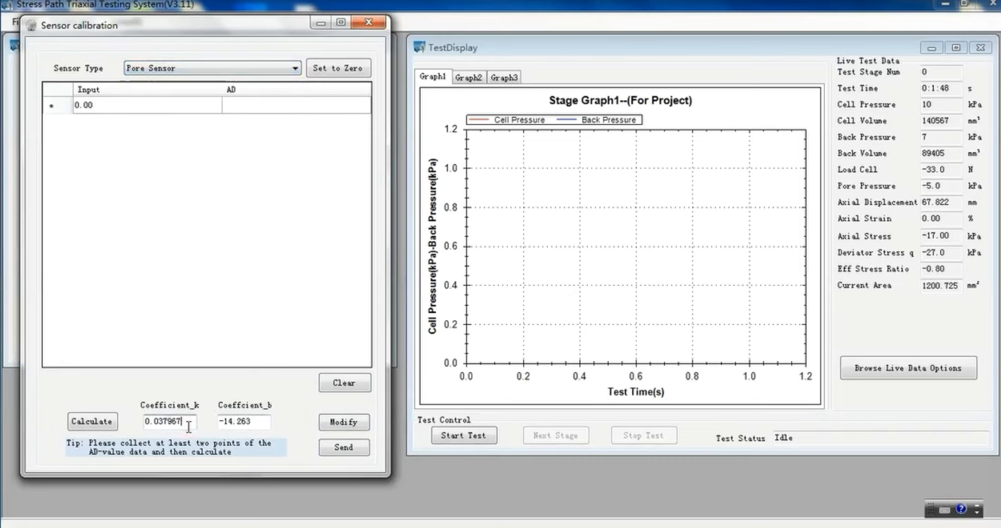
click(261, 421)
click(342, 423)
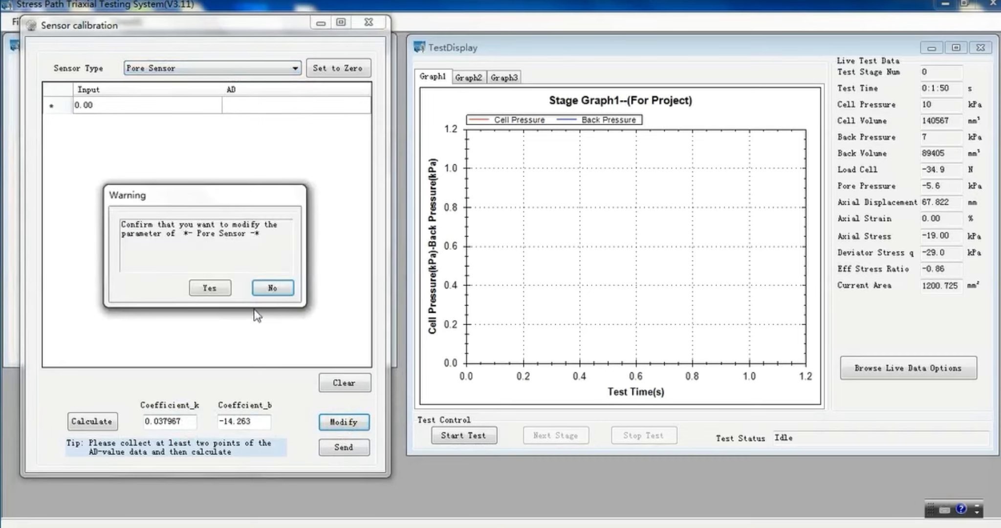
click(209, 287)
click(344, 449)
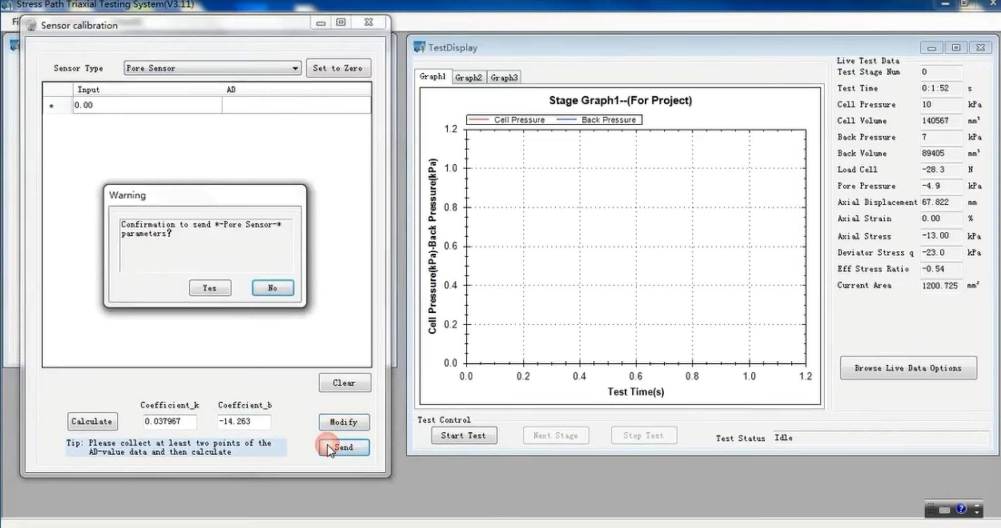
click(209, 288)
Save and send the Load Cell Sensor calibration parameters with coefficient k 0.942313 and coefficient b -2147.531.
click(162, 73)
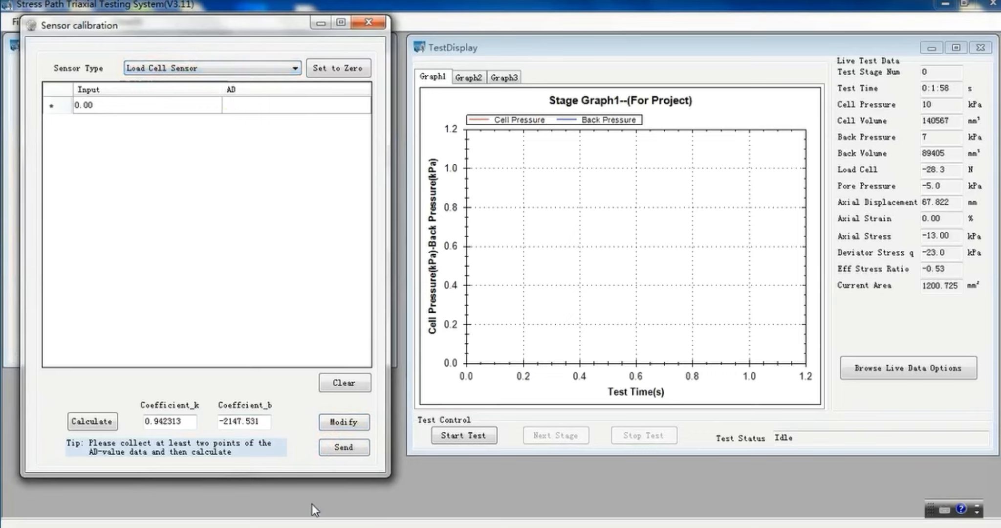
click(194, 419)
click(262, 419)
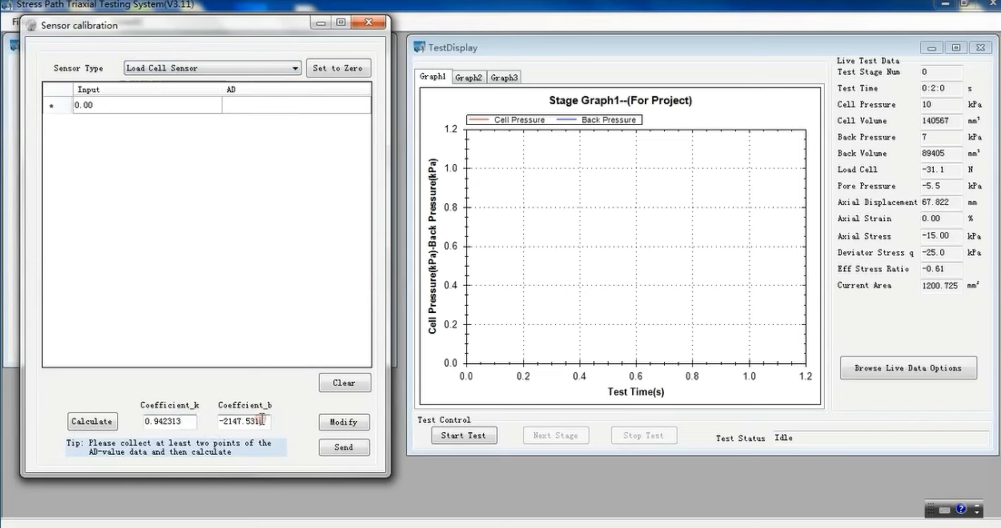
click(345, 422)
click(209, 292)
click(341, 445)
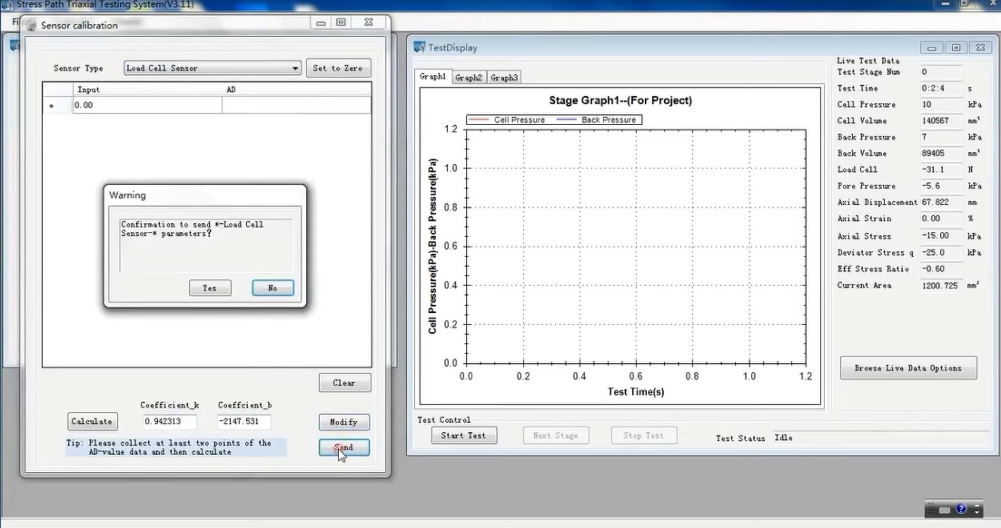
click(207, 287)
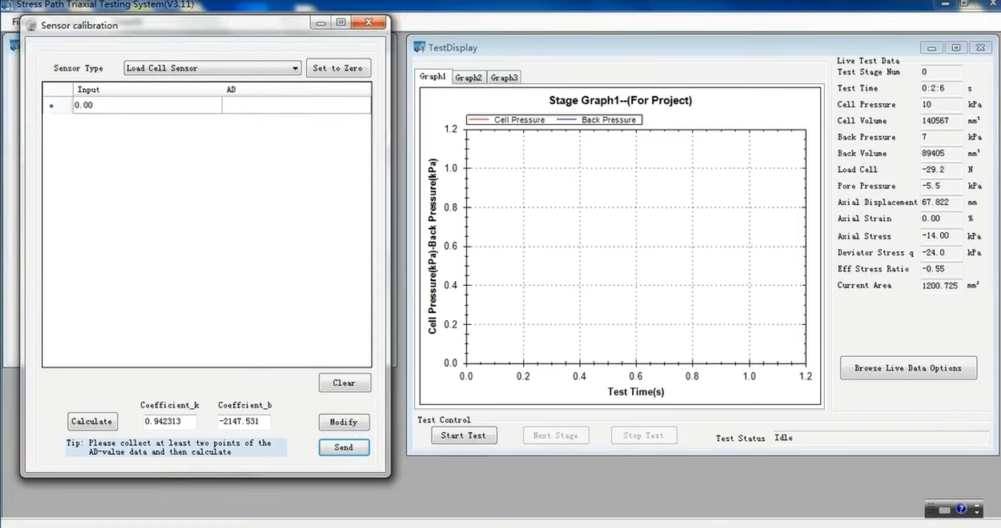
right_click(850, 522)
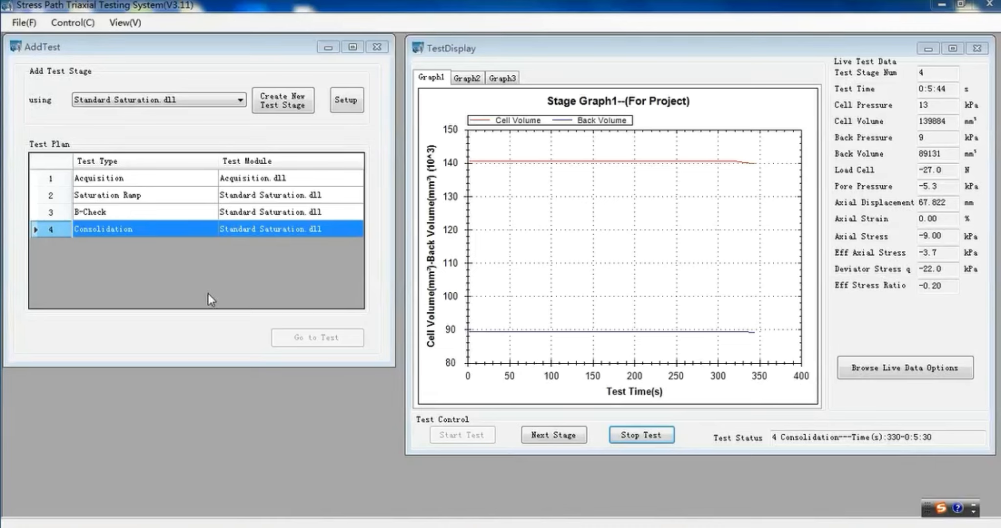
Create a fifth test stage using Standard Triaxial.dll and open its setup beside the test plan.
click(213, 100)
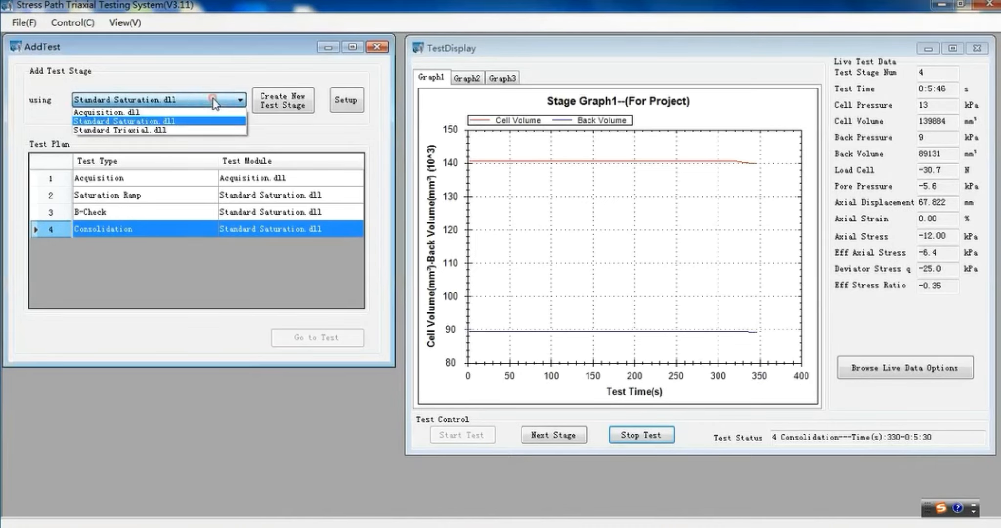
click(198, 130)
click(276, 103)
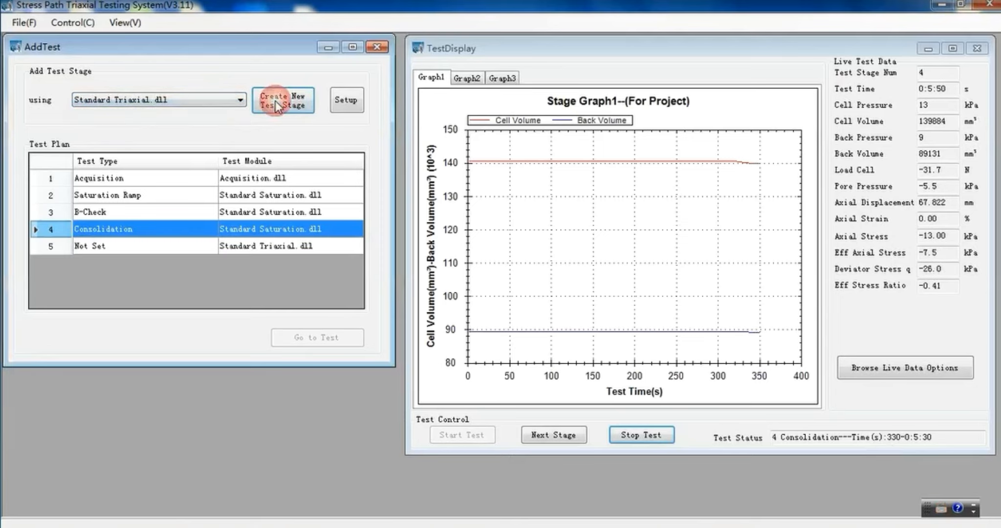
double_click(247, 250)
drag(215, 68, 609, 103)
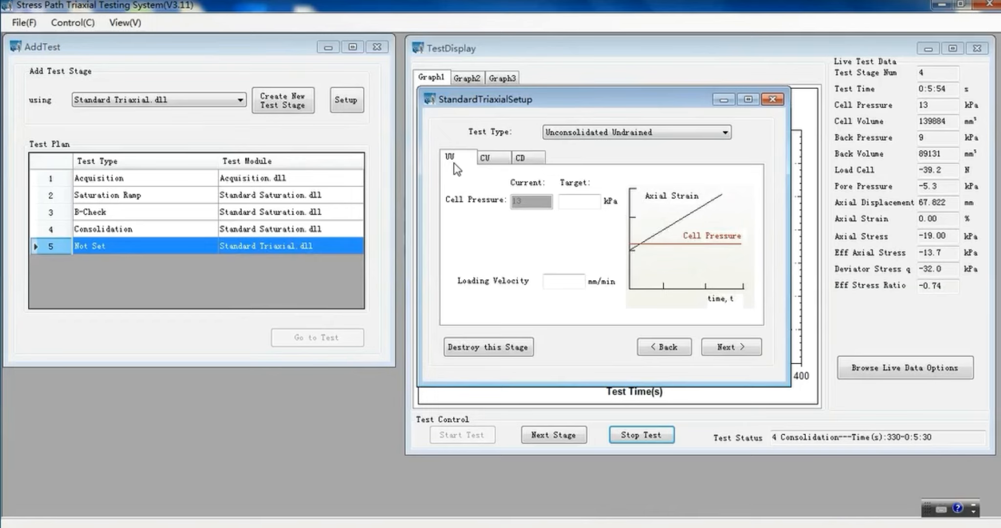
Set the fifth stage's test type to Consolidated Drained.
click(584, 132)
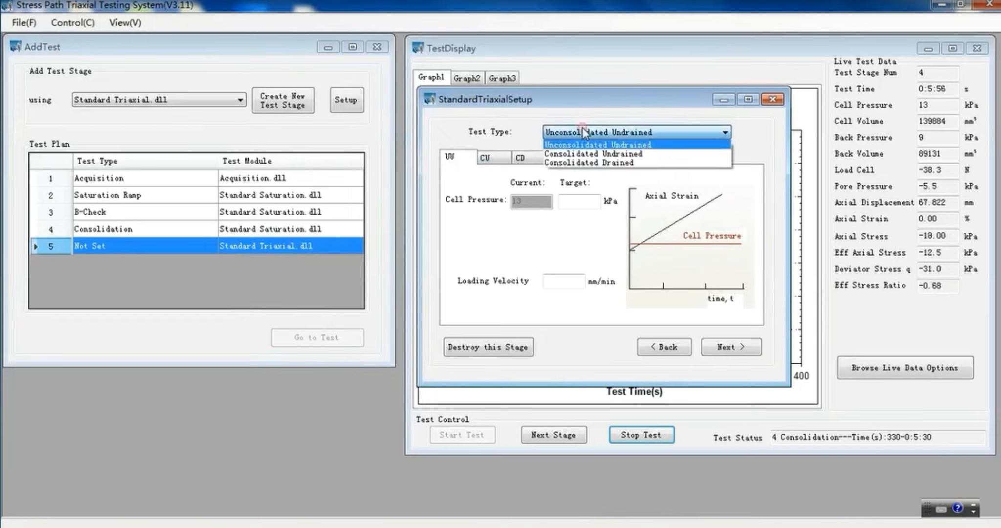
click(575, 153)
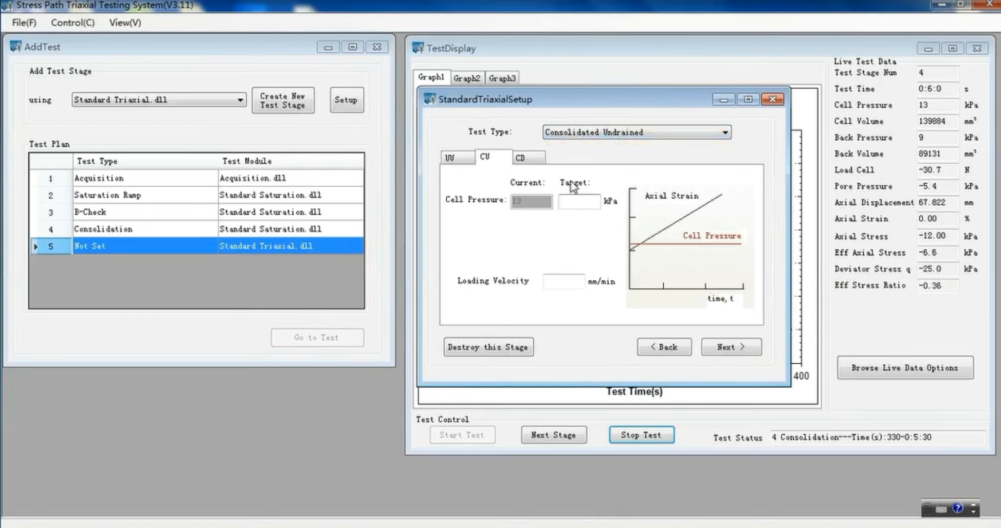
click(567, 132)
click(566, 163)
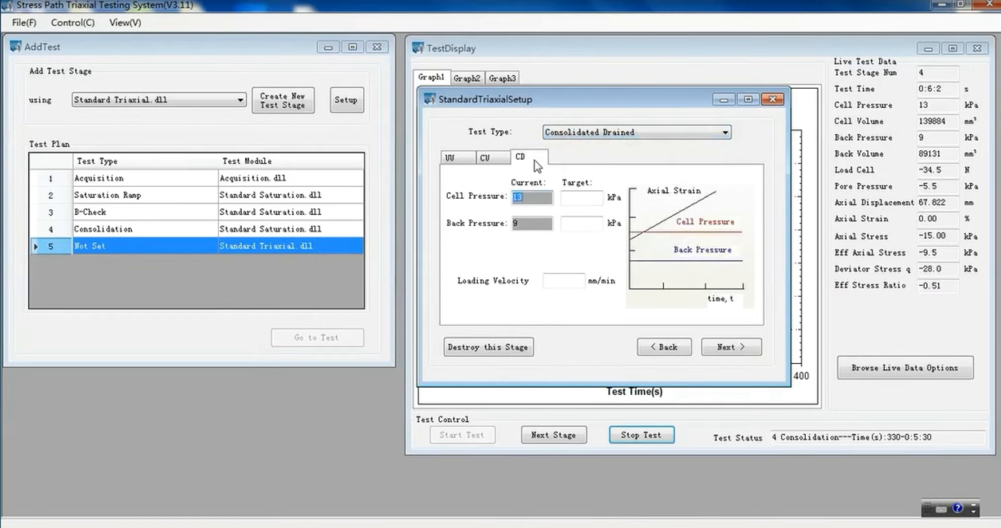
Set the target cell pressure to 500 kPa and back pressure to 395 kPa, using the Consolidation stage's setup as reference.
click(573, 197)
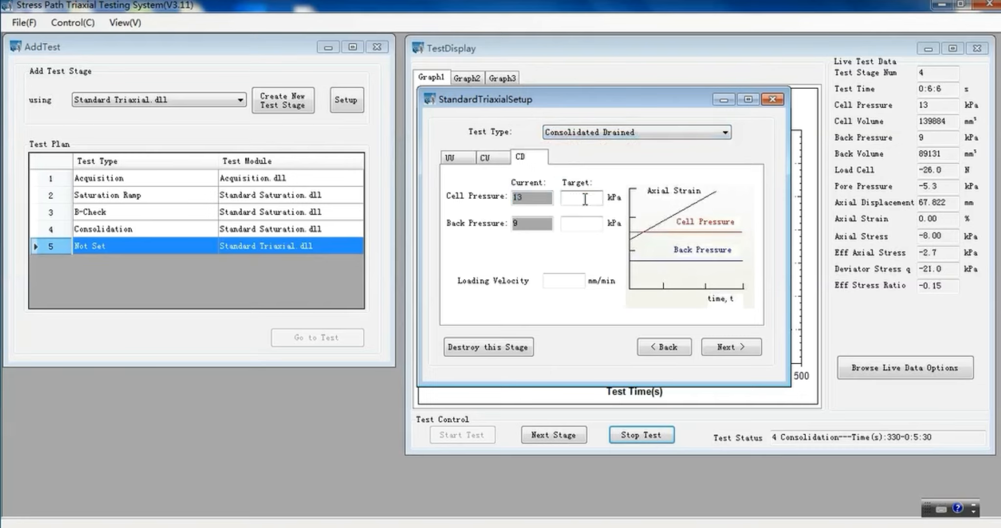
click(109, 229)
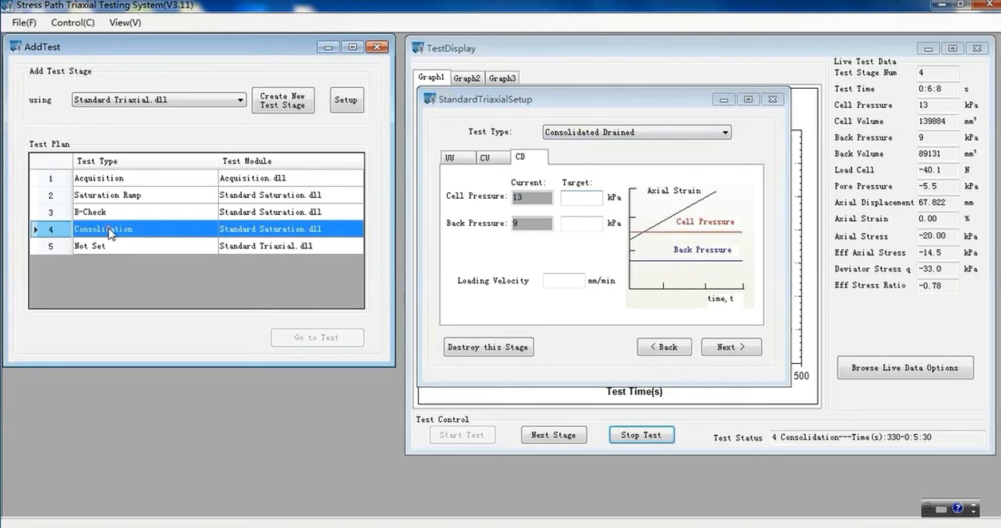
double_click(103, 229)
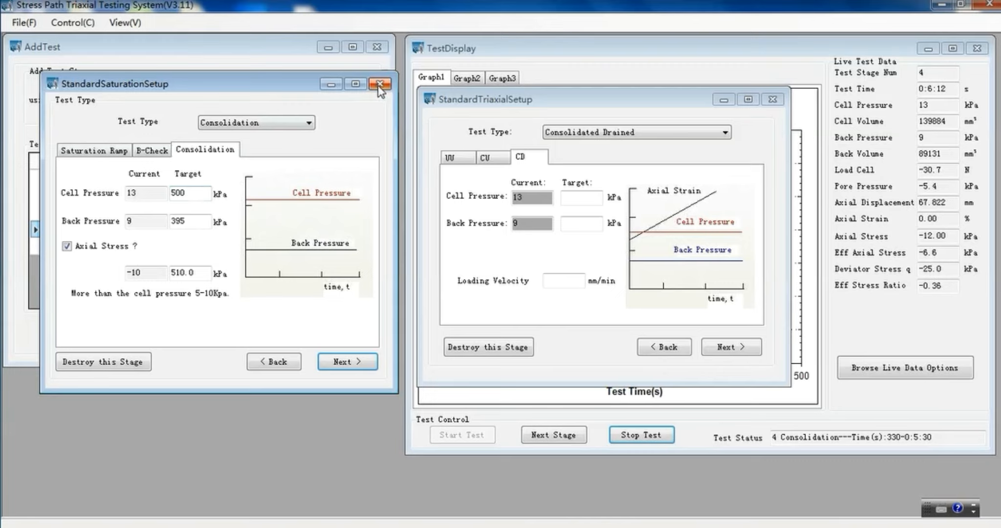
click(573, 199)
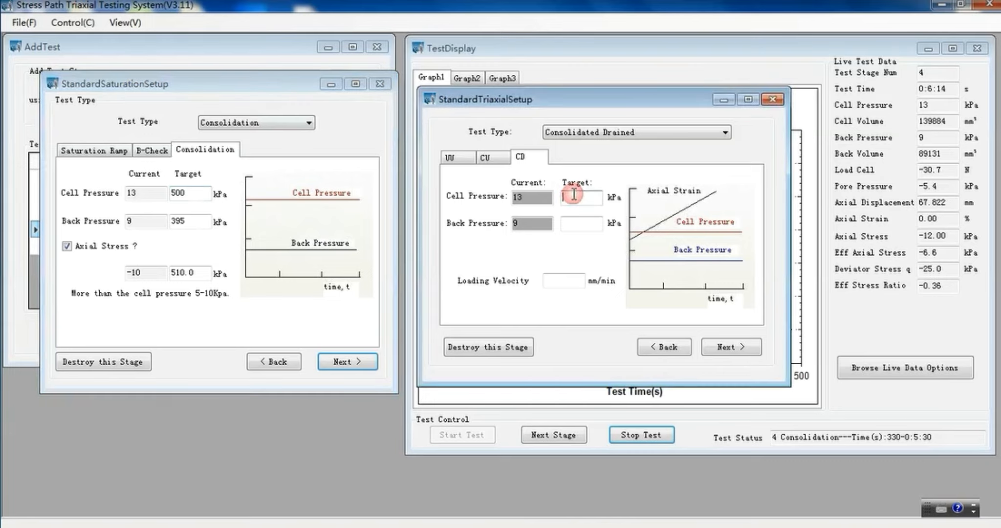
text(500)
click(574, 221)
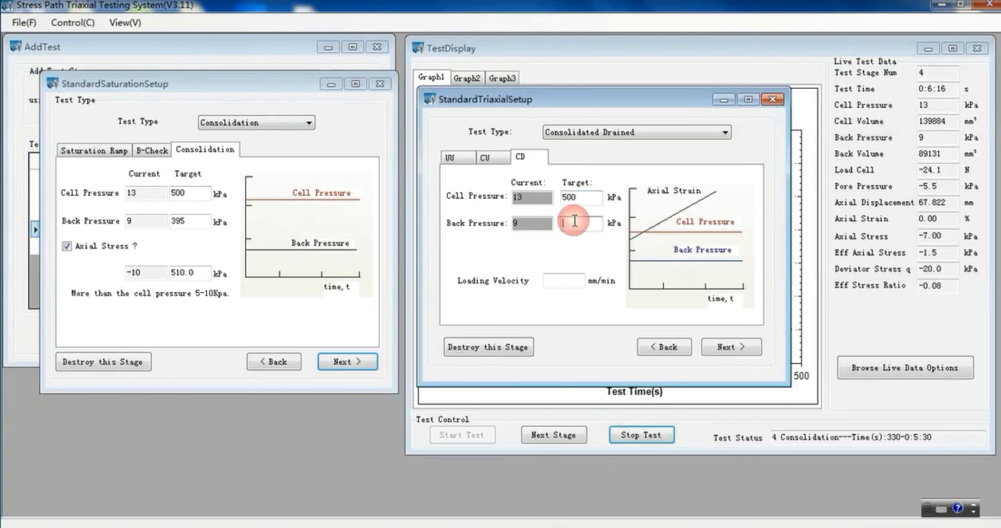
text(395)
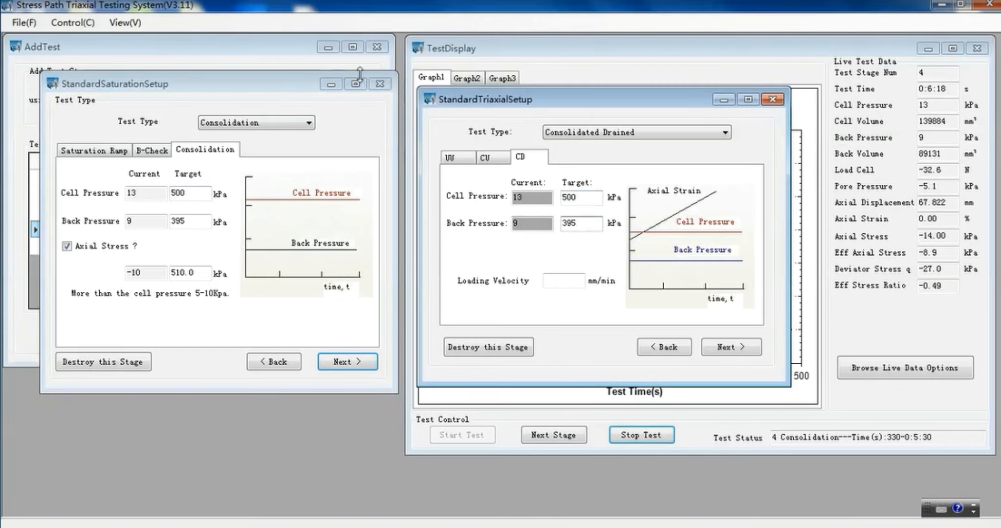
click(377, 85)
Set the loading velocity to 0.2 mm/min and continue to the end-of-stage options.
click(562, 279)
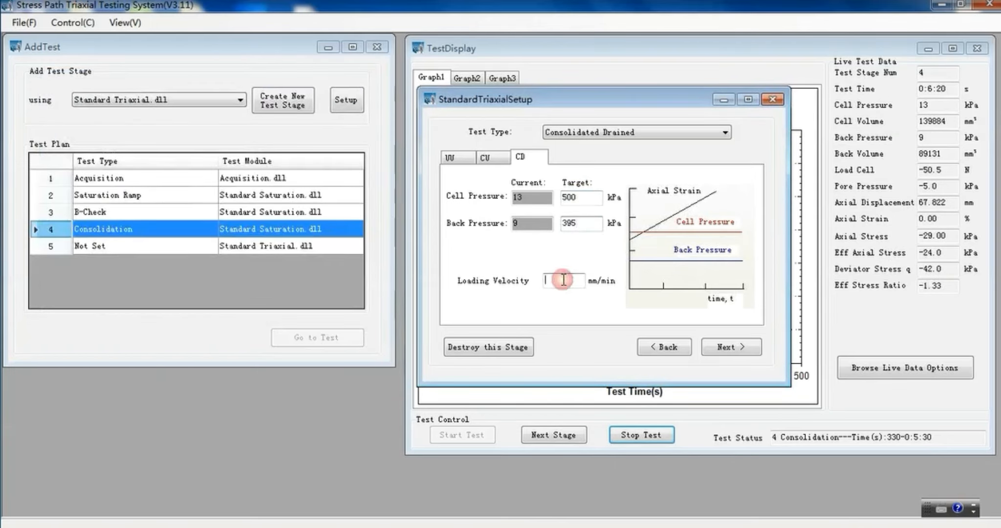
text(0.)
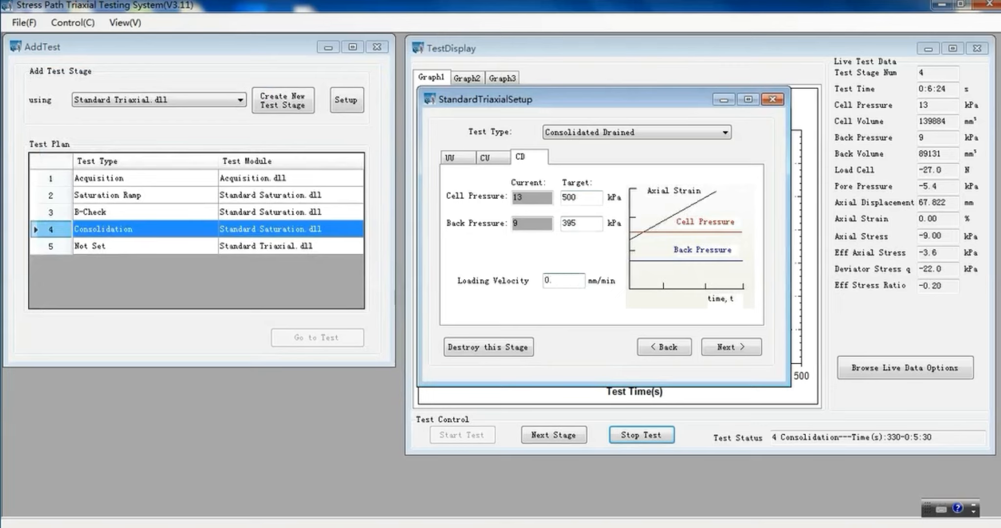
text(2)
click(734, 345)
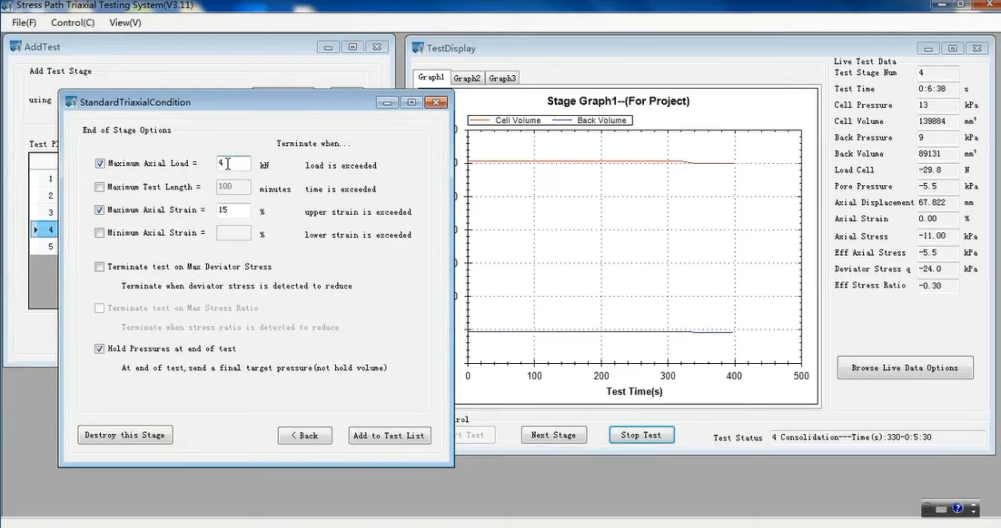
Set the maximum axial load to 60 kN and add the triaxial stage to the test list.
click(228, 163)
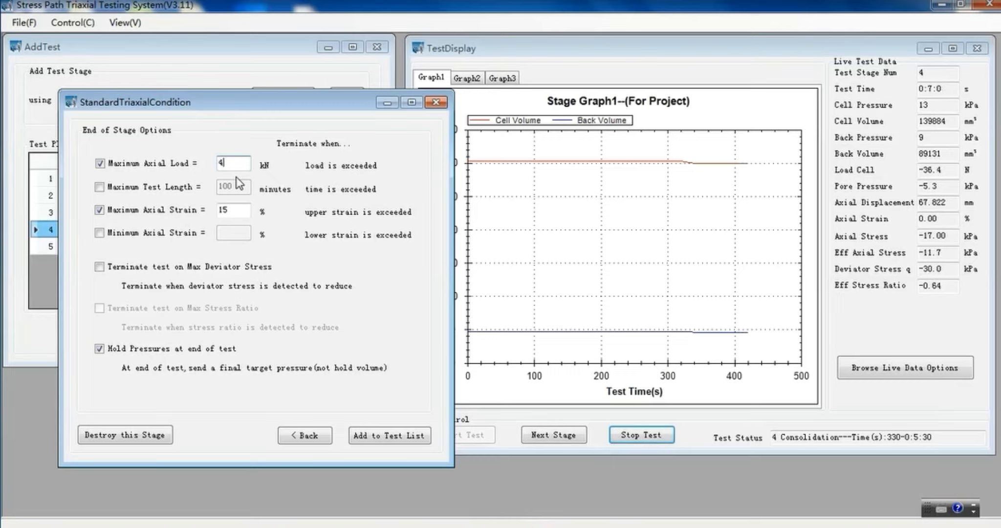
key(BackSpace)
text(60)
click(381, 437)
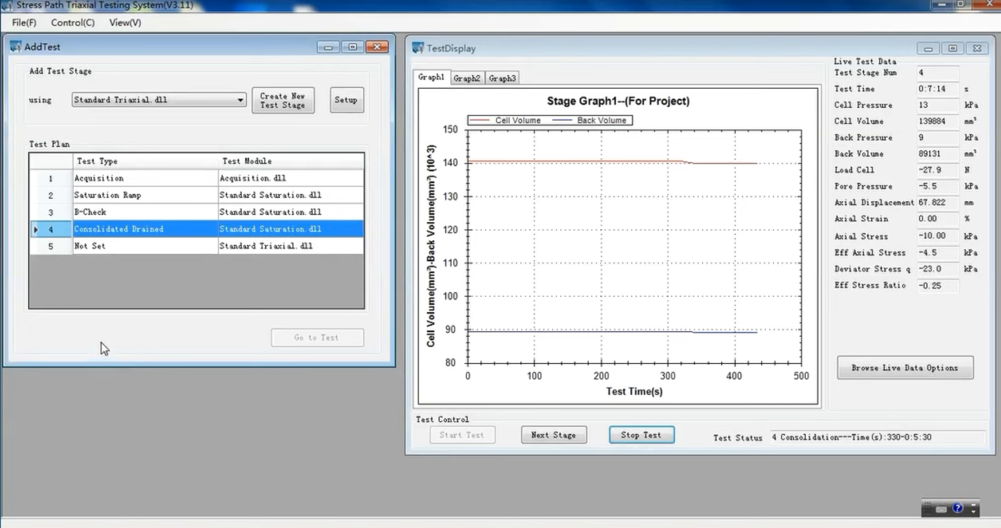
Reopen the fifth stage's setup for review and advance the running test to that stage.
double_click(191, 247)
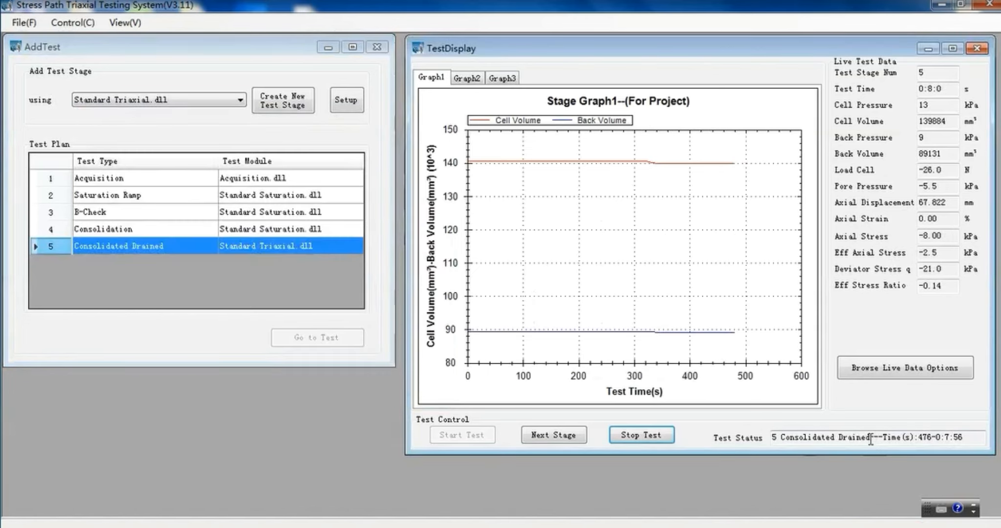
drag(871, 437, 772, 437)
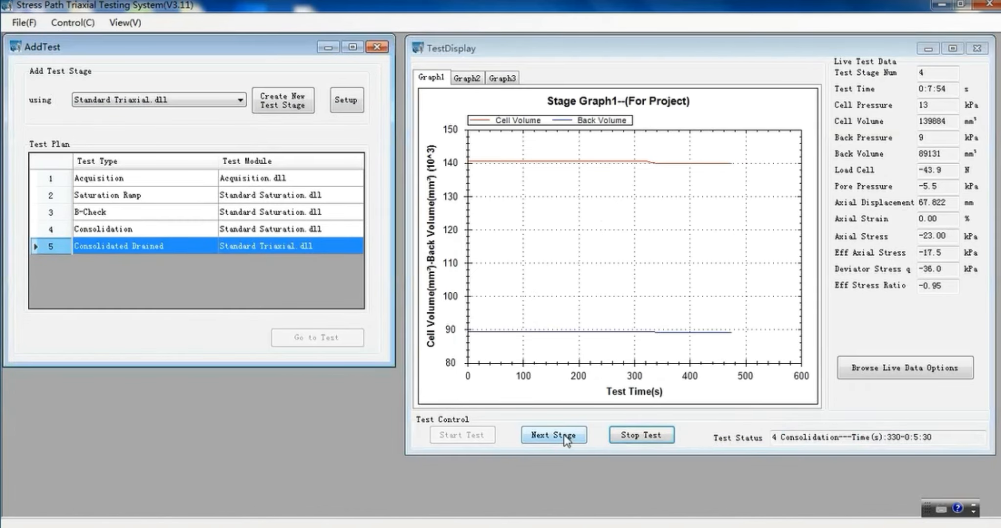
click(565, 436)
click(509, 306)
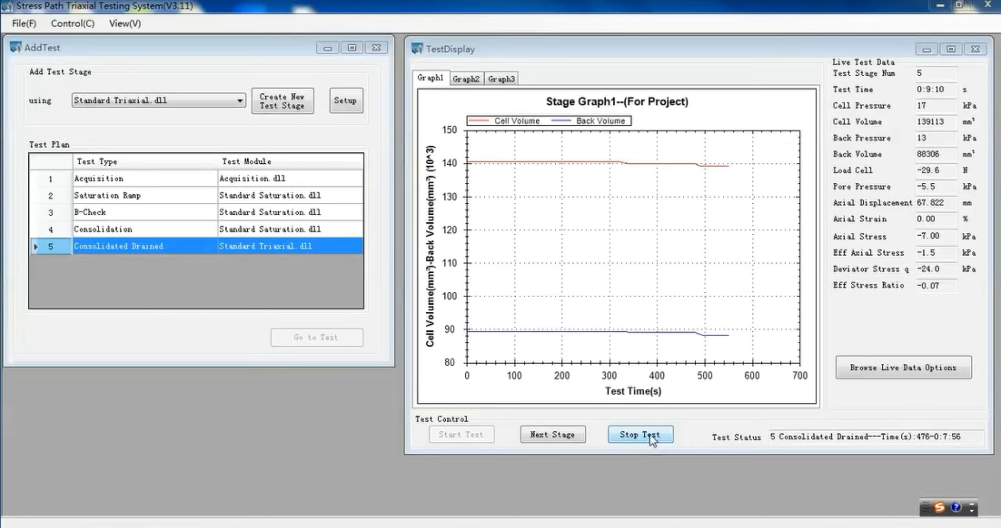
Stop the running test and terminate all tests.
click(650, 437)
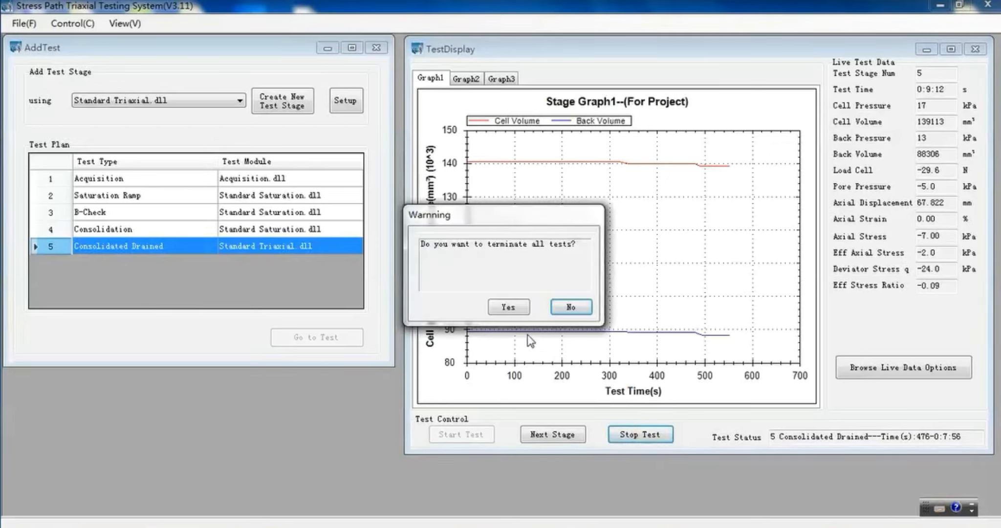
click(509, 307)
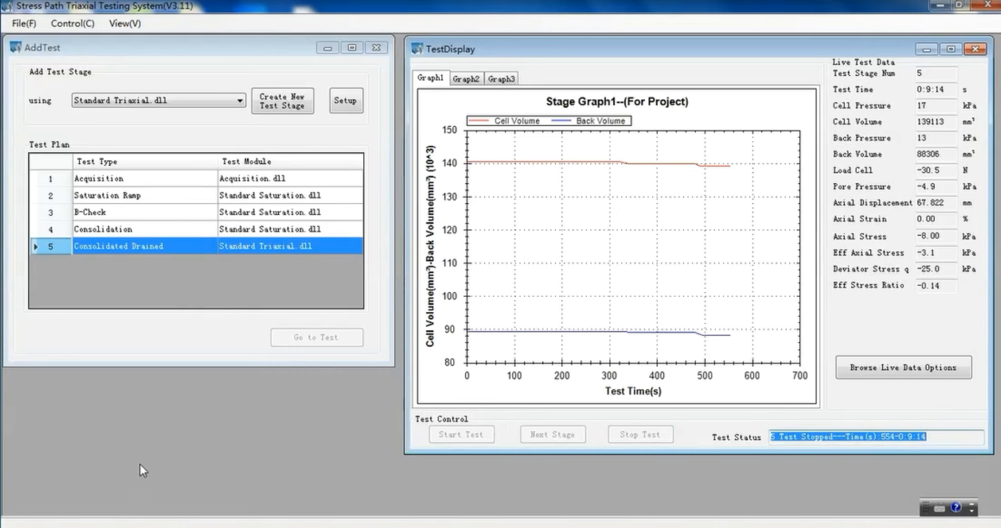
Switch to Windows Explorer and locate the recorded file 20220831-100412.tgd on drive D:, ordering the files by modification date.
key(super+e)
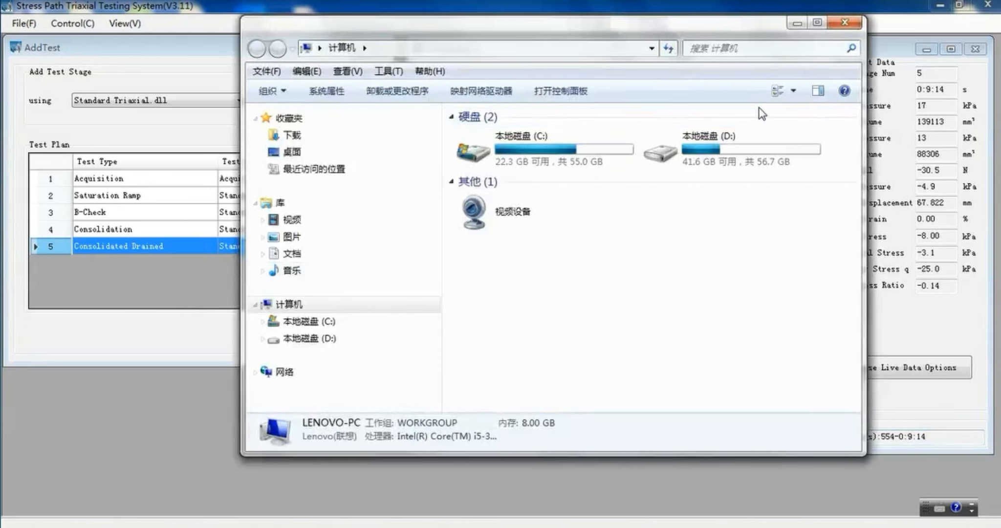
double_click(735, 143)
click(670, 112)
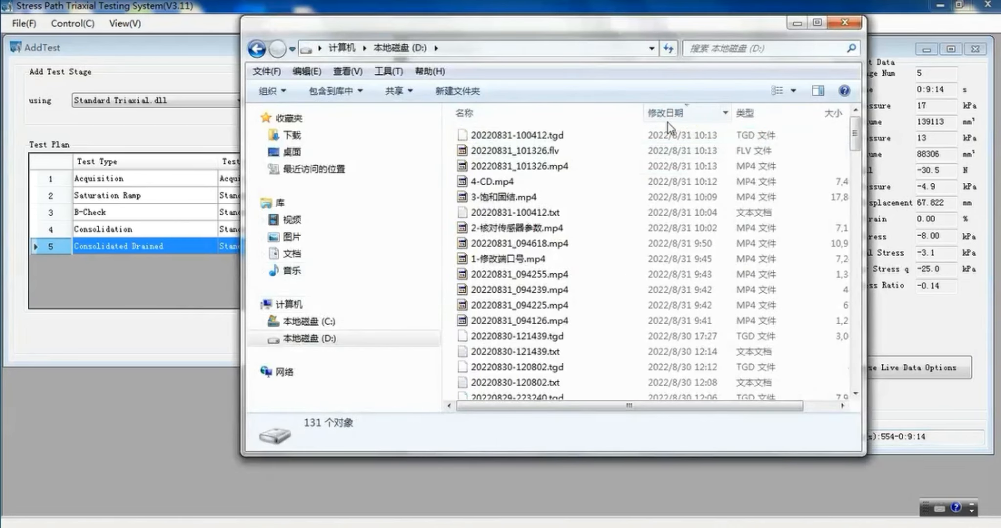
click(518, 137)
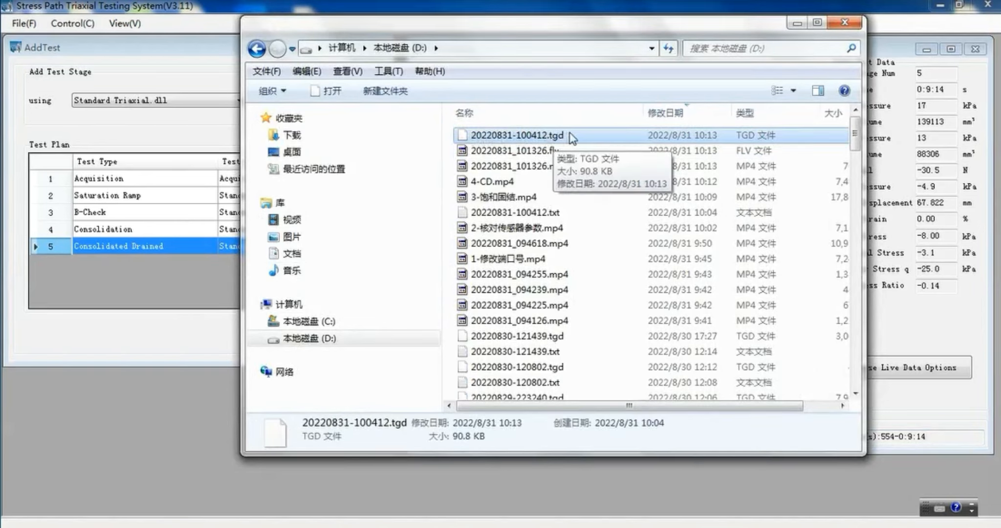
click(799, 24)
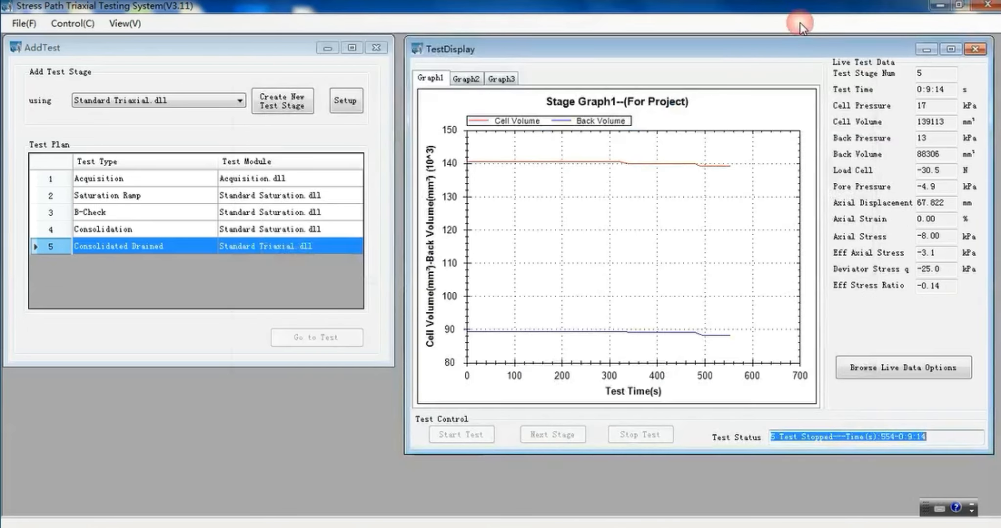
Run Data conversion on the recorded file 20220831-100412.tgd from drive D:.
click(72, 23)
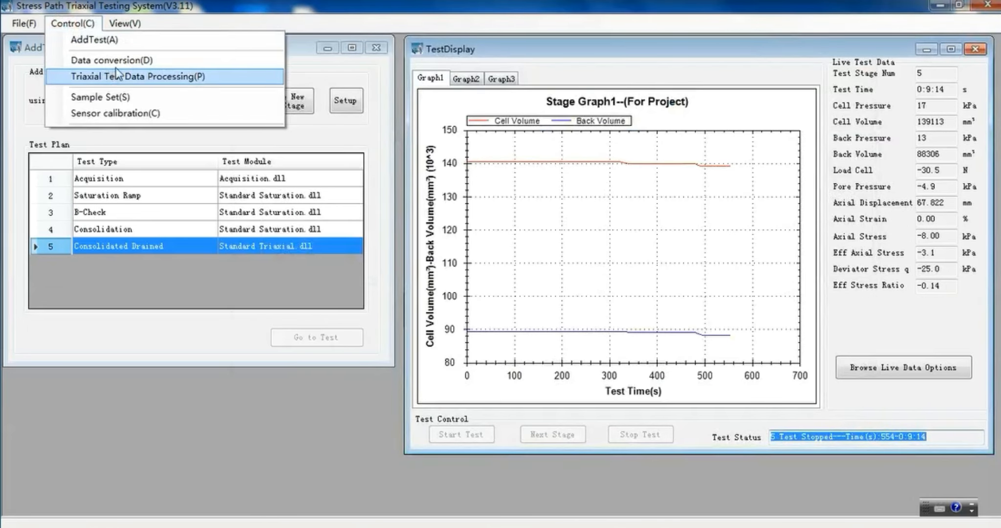
click(172, 60)
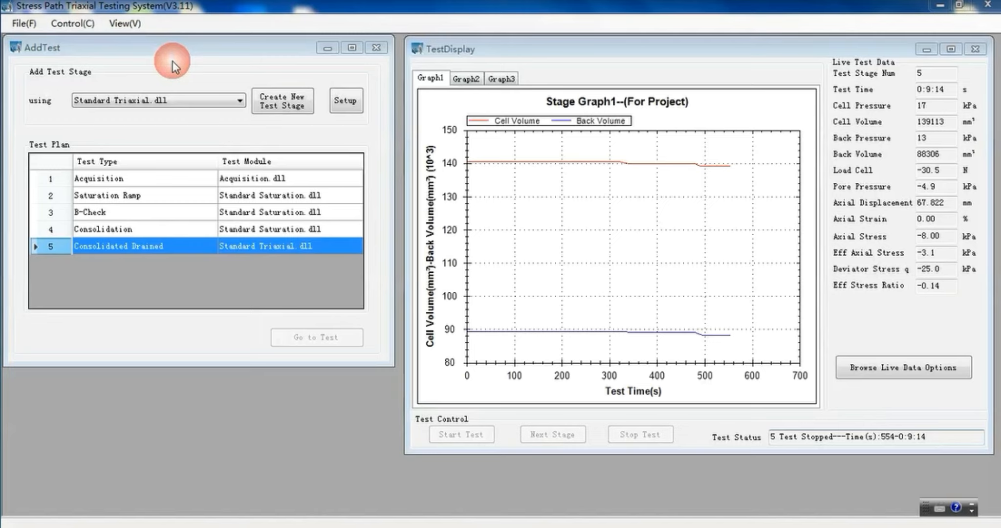
click(73, 24)
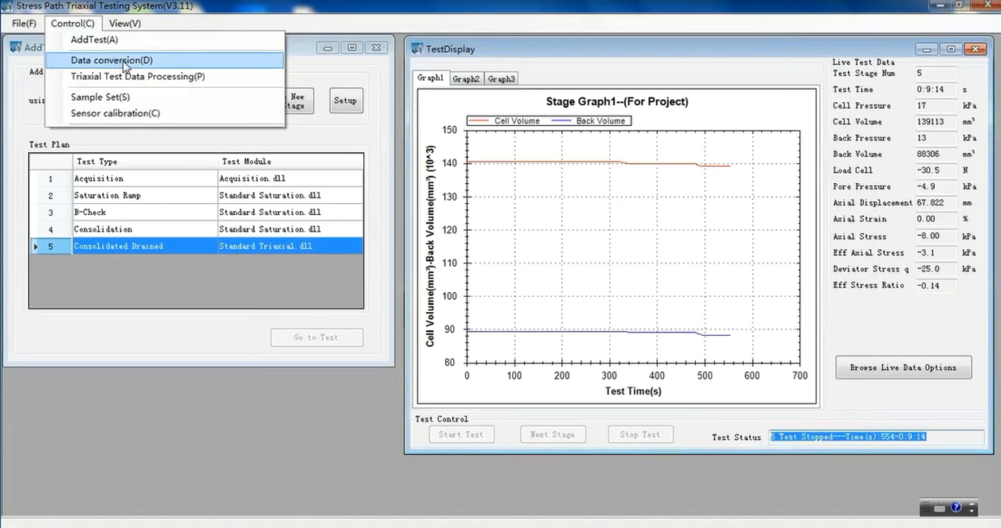
click(175, 60)
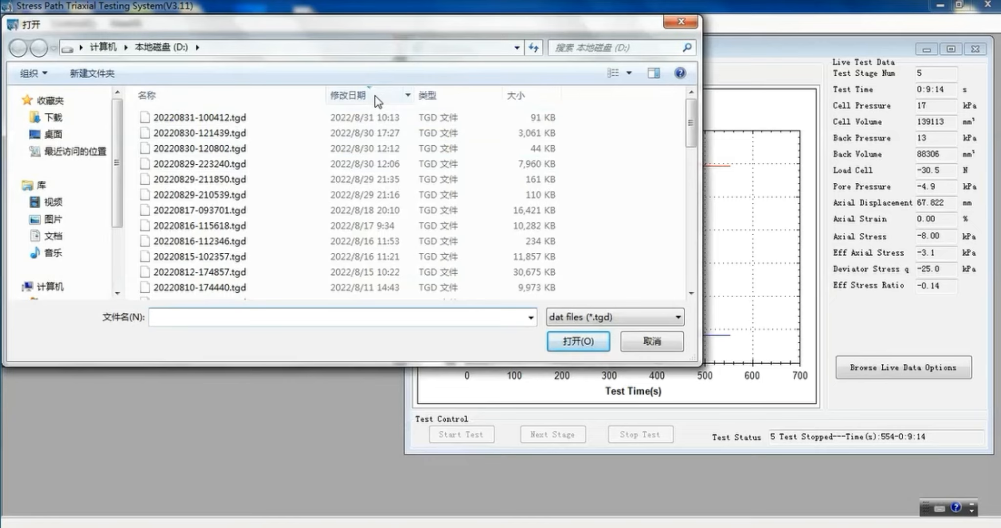
click(340, 118)
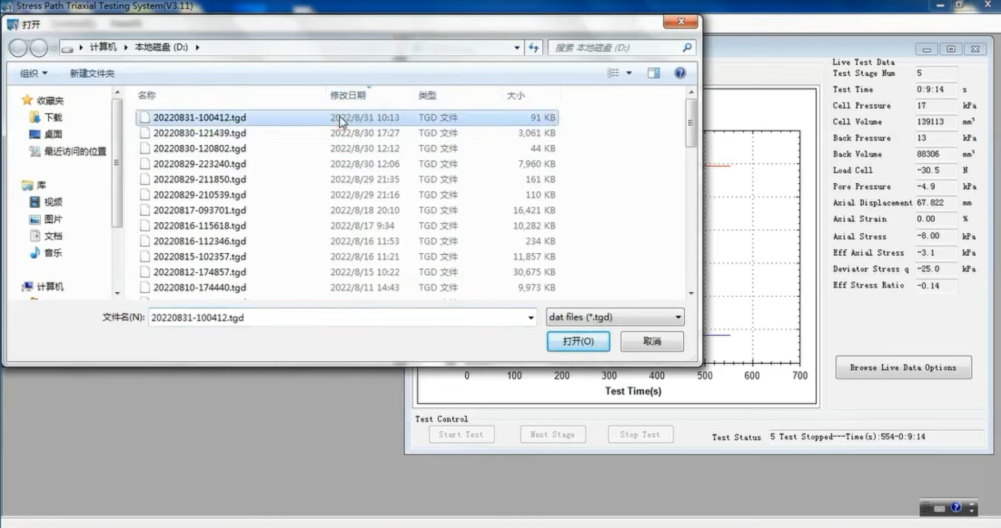
click(579, 342)
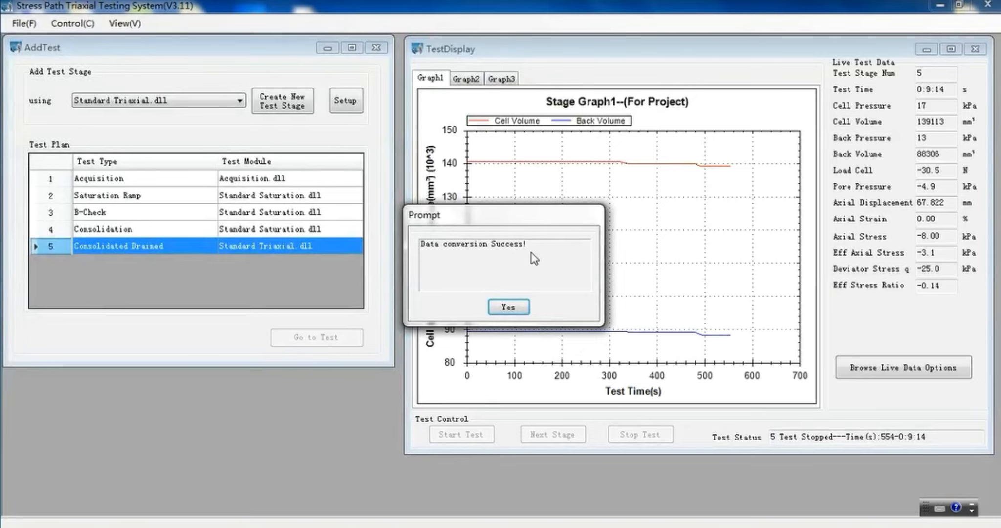
click(508, 307)
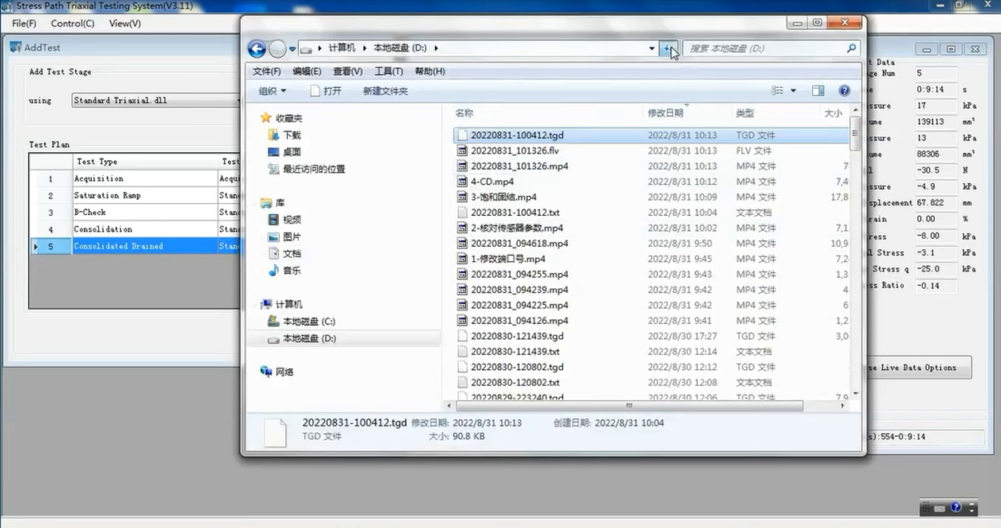
Refresh the drive D: folder in Windows Explorer and examine the file options for the converted 20220831-100412.tgd.txt.
click(669, 48)
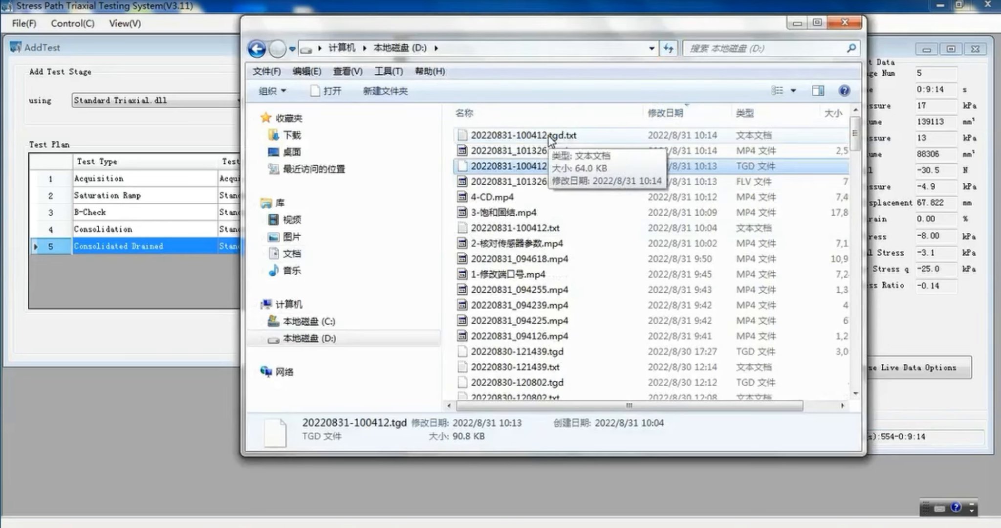
click(524, 138)
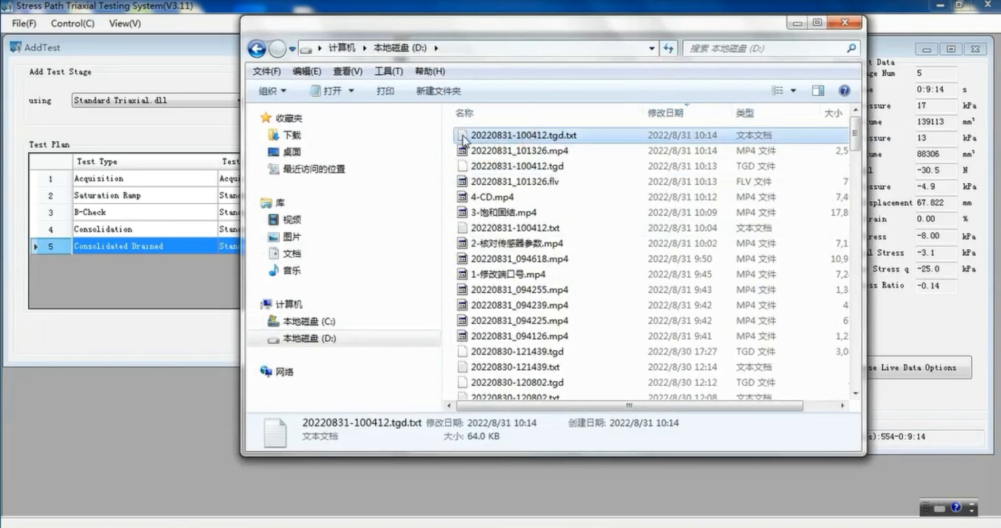
right_click(598, 137)
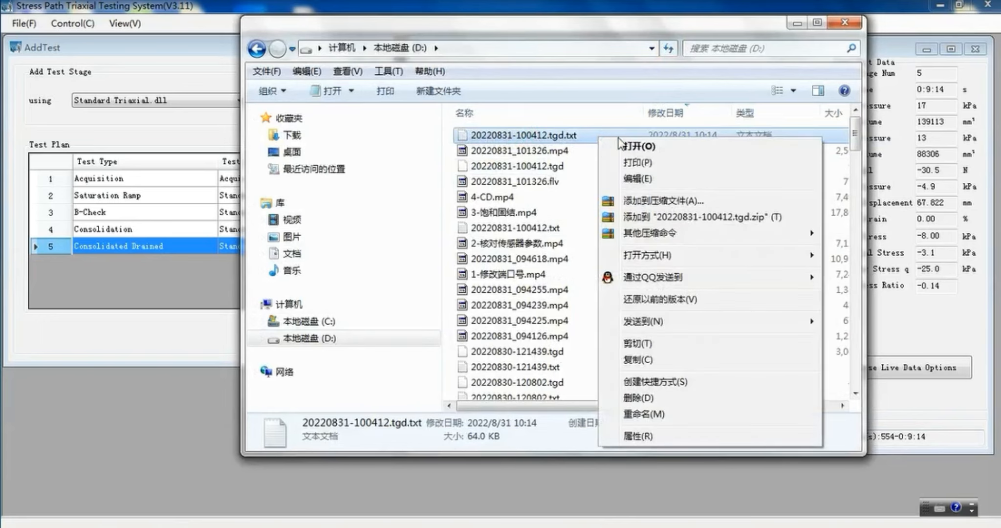
mouse_move(667, 237)
mouse_move(670, 261)
Show the desktop and create a new Microsoft Excel worksheet file on it.
key(super+d)
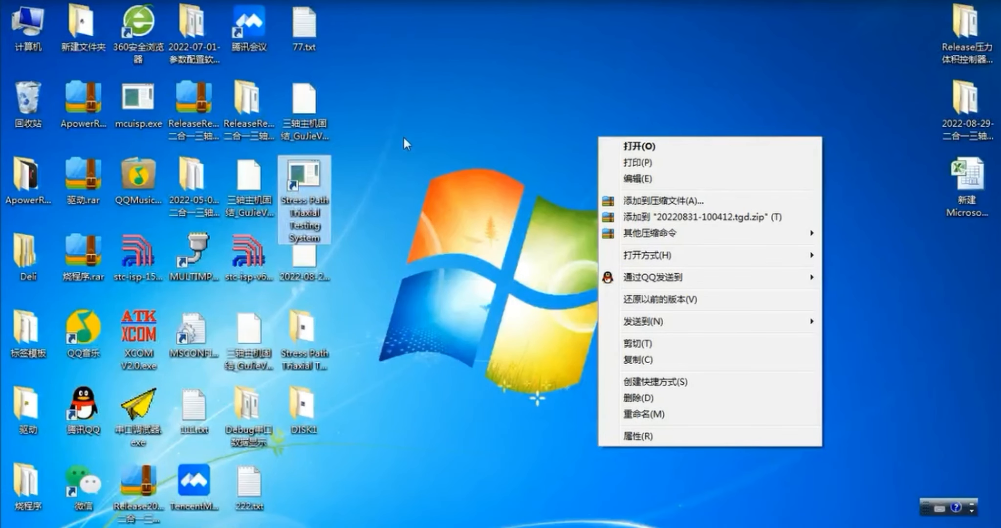
click(893, 202)
right_click(832, 172)
mouse_move(874, 332)
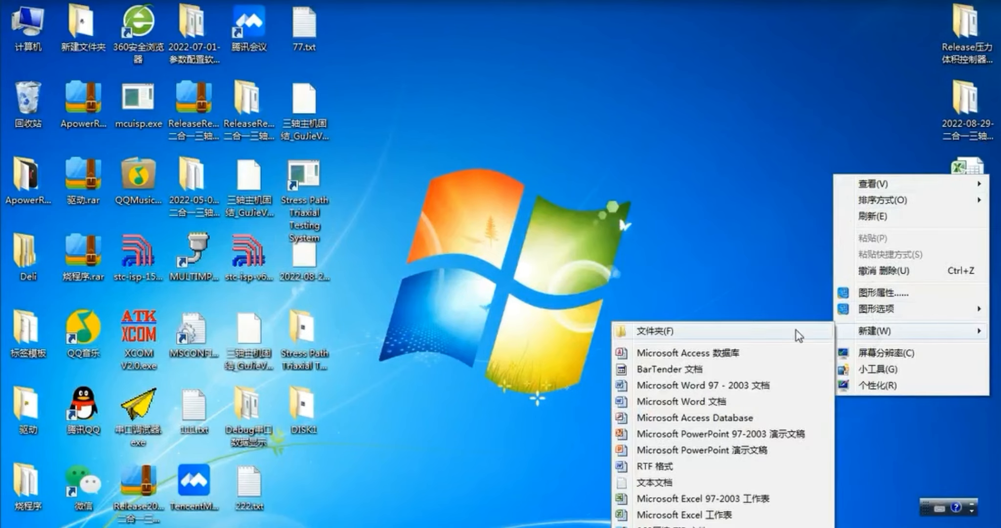
click(648, 514)
click(790, 205)
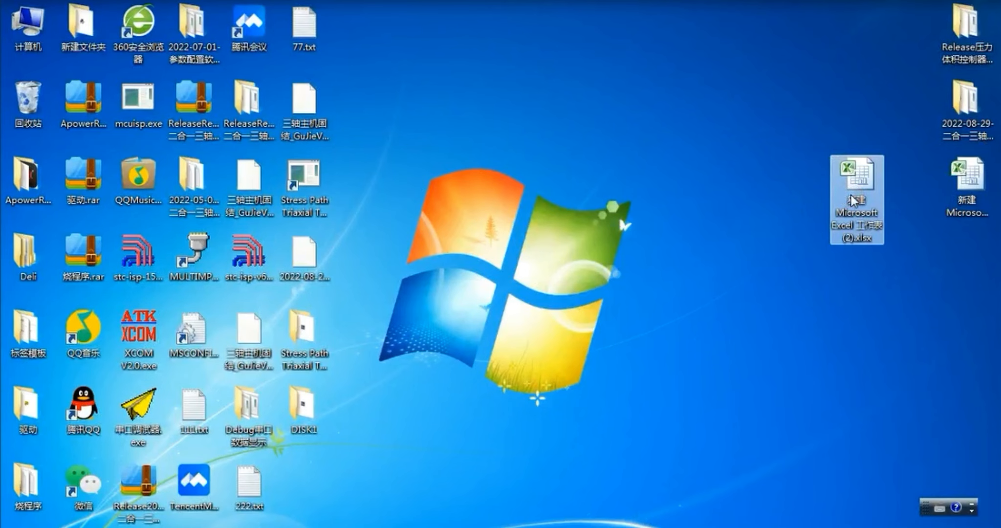
Open the new Excel workbook, dismiss the Office activation wizard and maximize the workbook window.
double_click(853, 200)
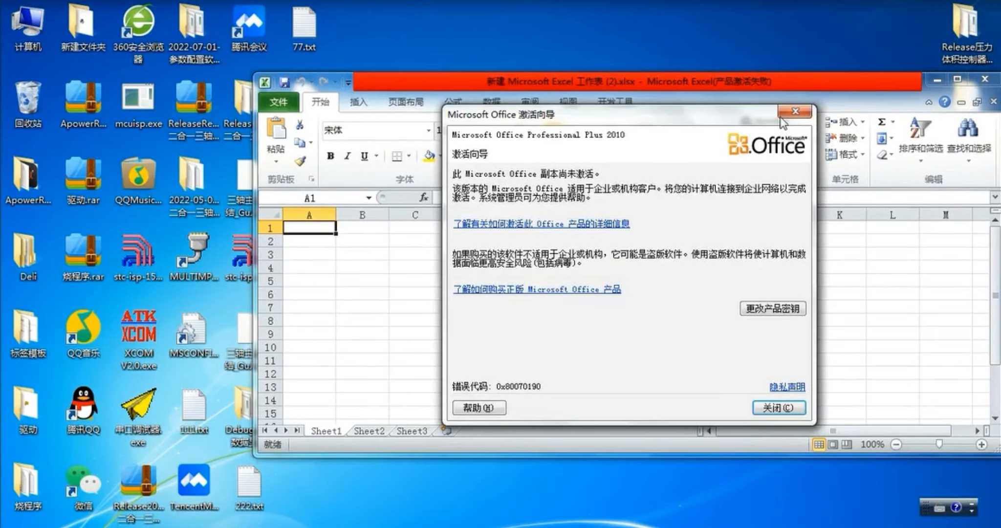
click(782, 111)
click(957, 79)
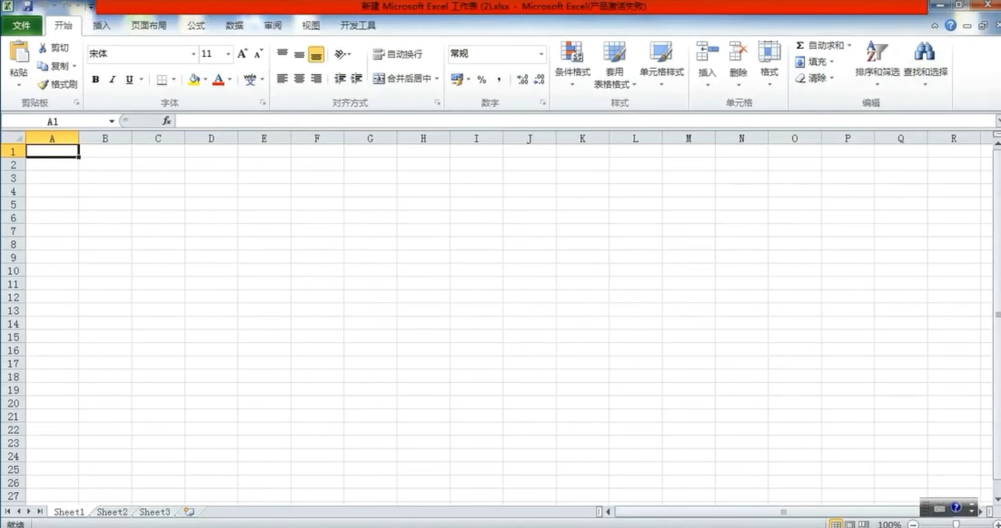
Bring the converted file 20220831-100412.tgd.txt from drive D: into Excel and look through its data columns and rows.
mouse_move(220, 523)
click(223, 469)
drag(506, 137, 110, 146)
click(795, 23)
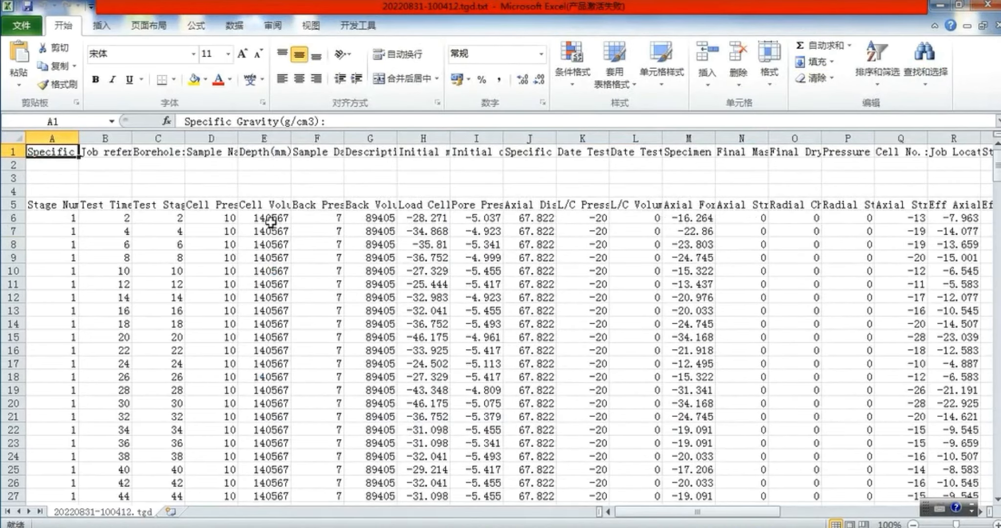
drag(616, 511, 466, 495)
drag(997, 168, 997, 166)
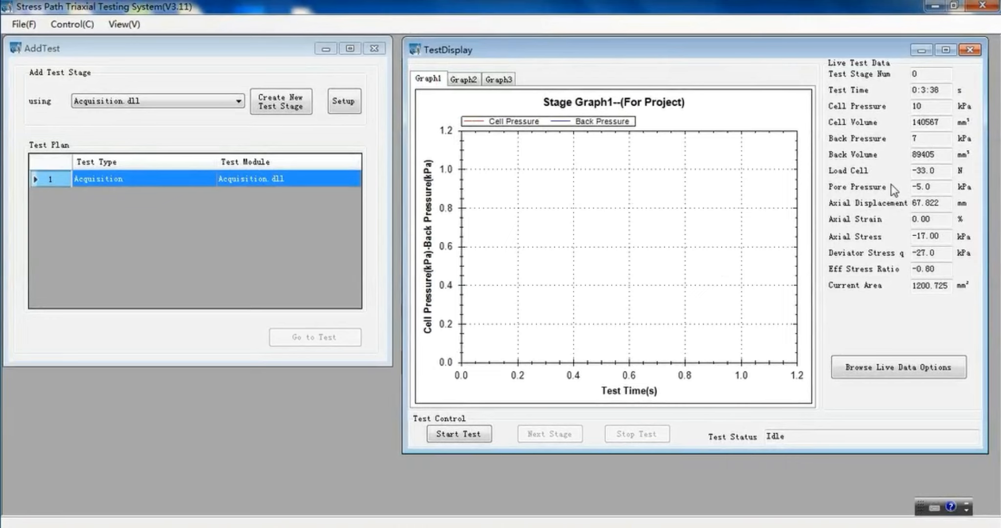
Configure Graph1 in the live data options with Test Time on X_Axis, Cell Volume on Y_Axis1 and Back Volume on Y_Axis2.
click(885, 374)
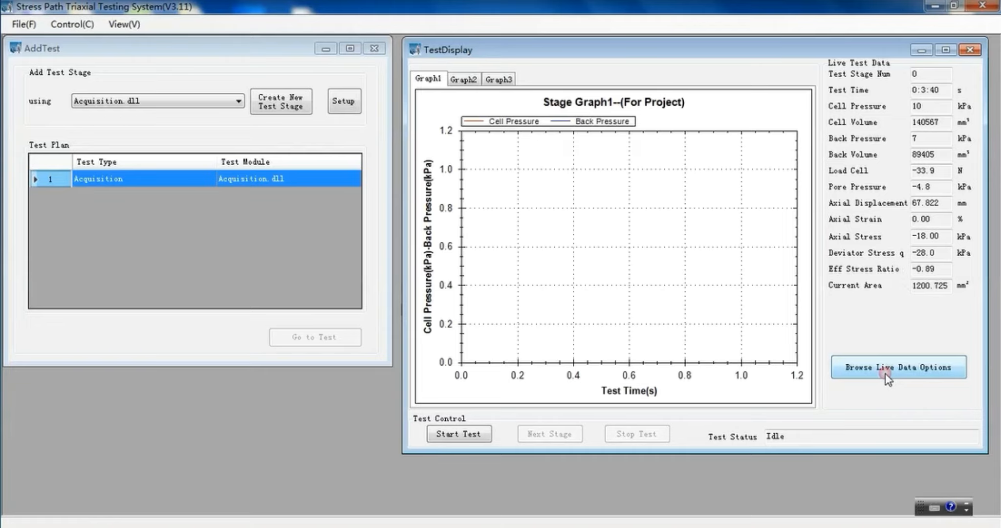
click(885, 375)
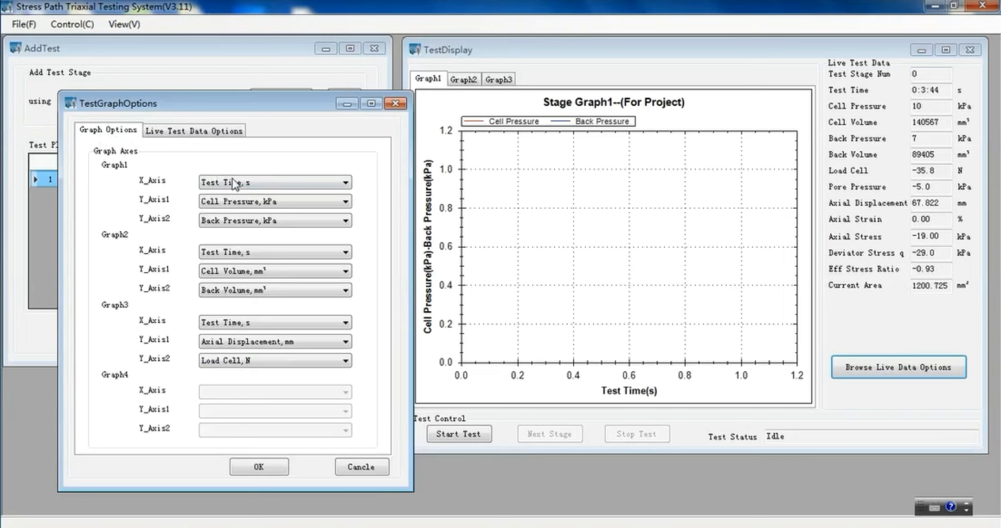
click(254, 184)
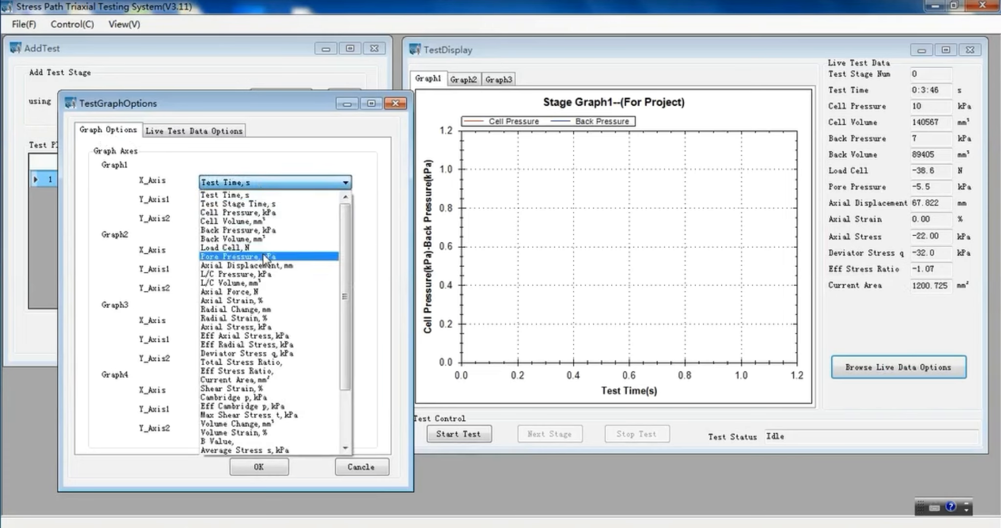
click(267, 194)
click(270, 200)
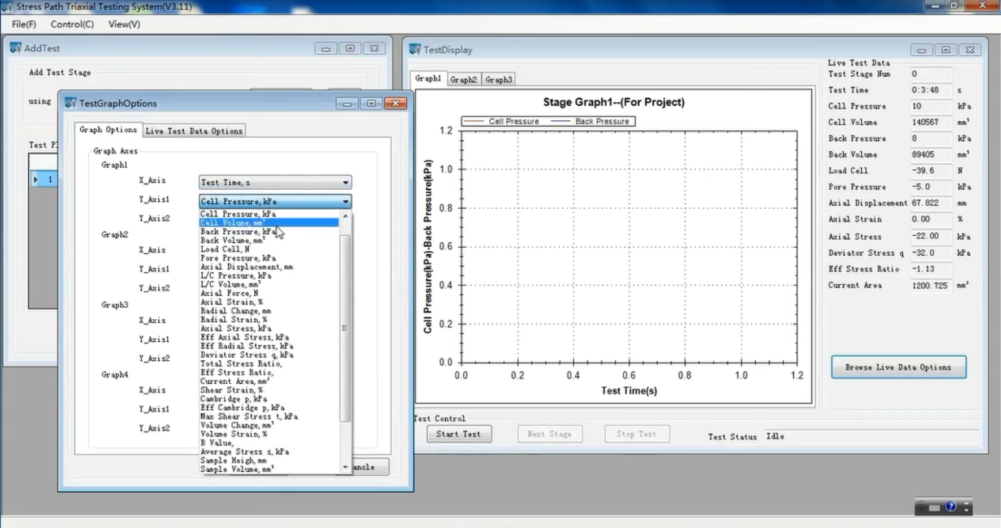
click(279, 223)
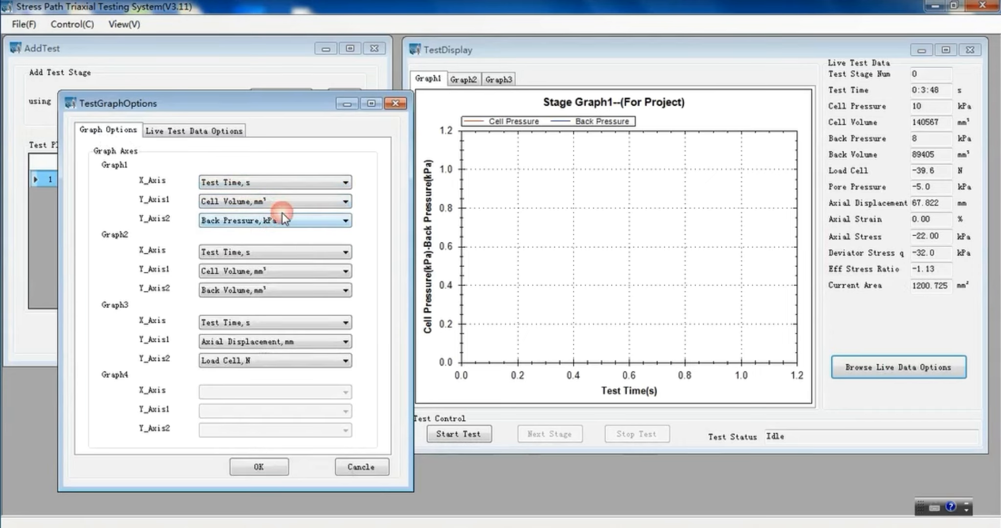
click(284, 220)
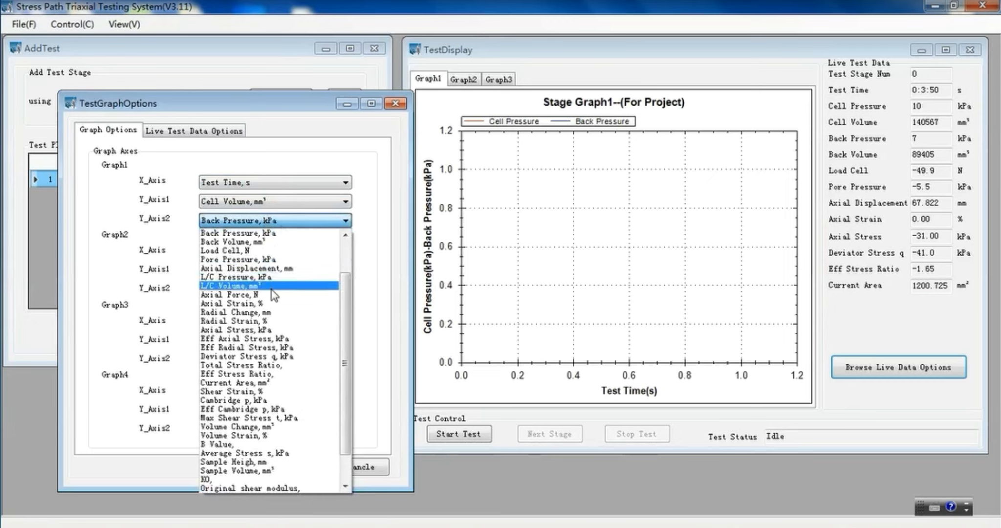
click(287, 241)
Replace Current Area with Eff Axial Stress in the live test data parameters and apply the graph options.
click(195, 130)
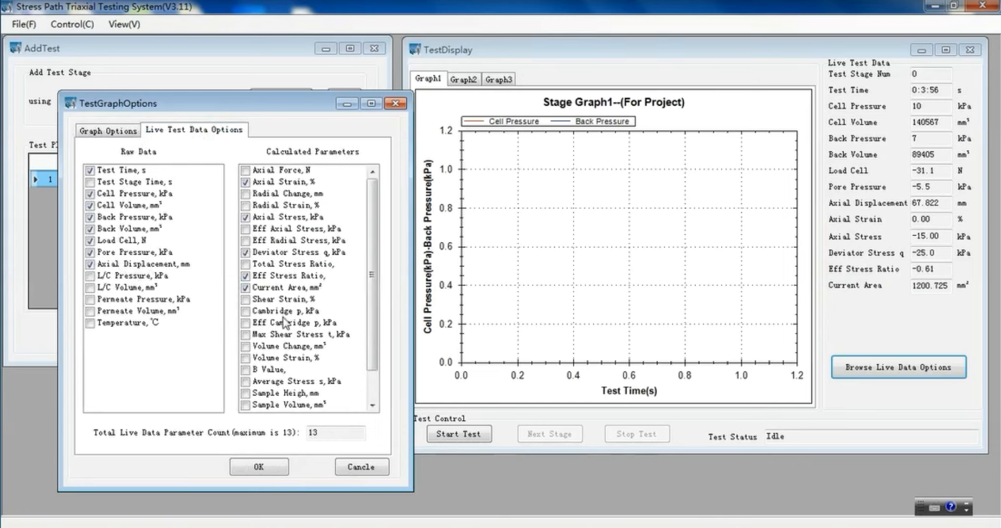
click(302, 288)
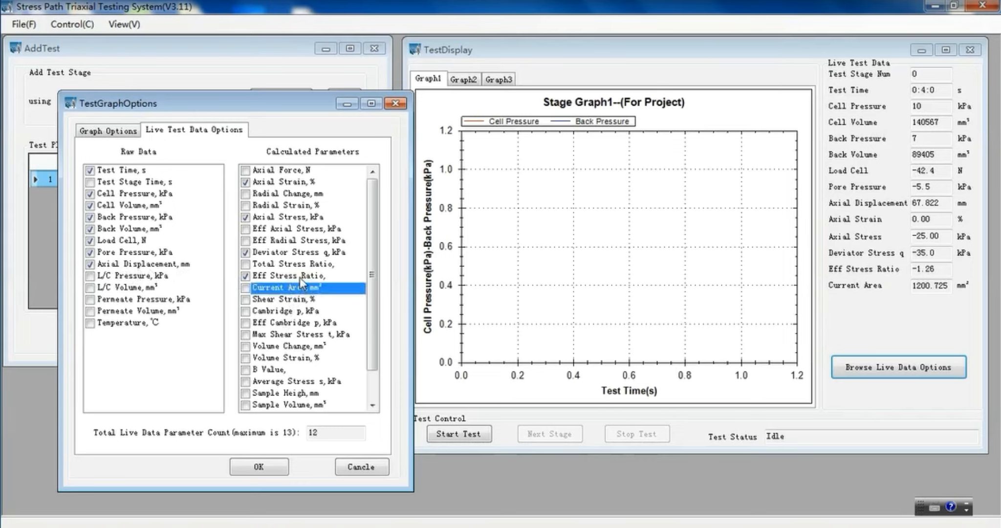
click(271, 228)
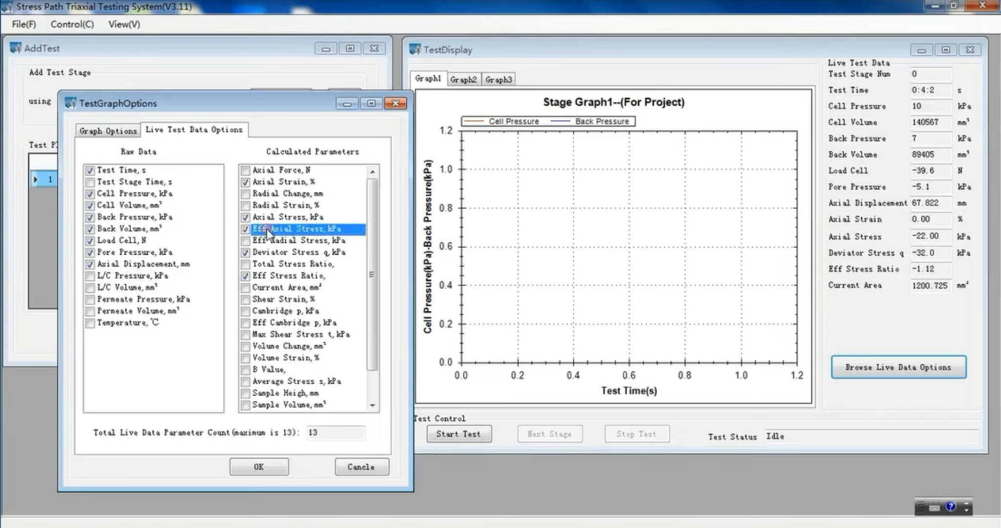
click(268, 468)
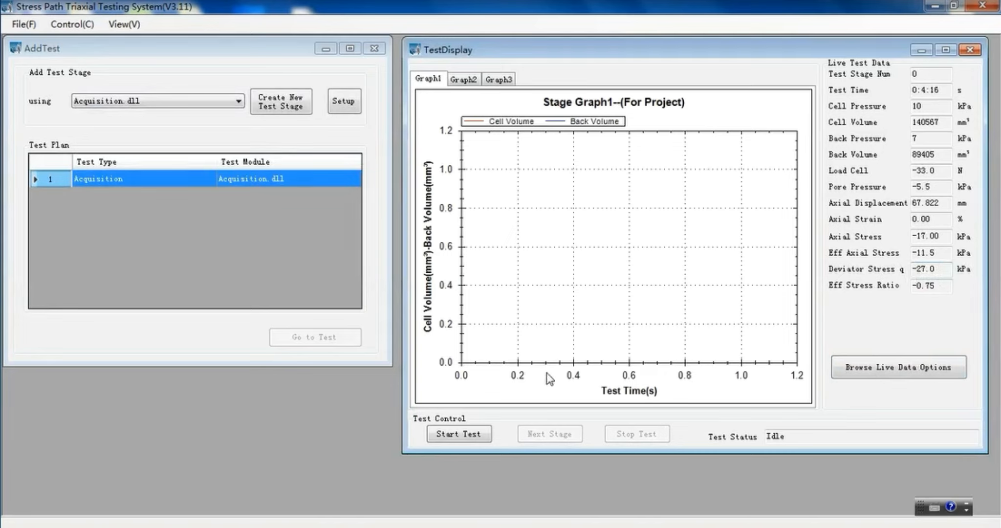
Start the test with the Acquisition stage and add a Standard Saturation.dll stage to the test plan.
click(458, 435)
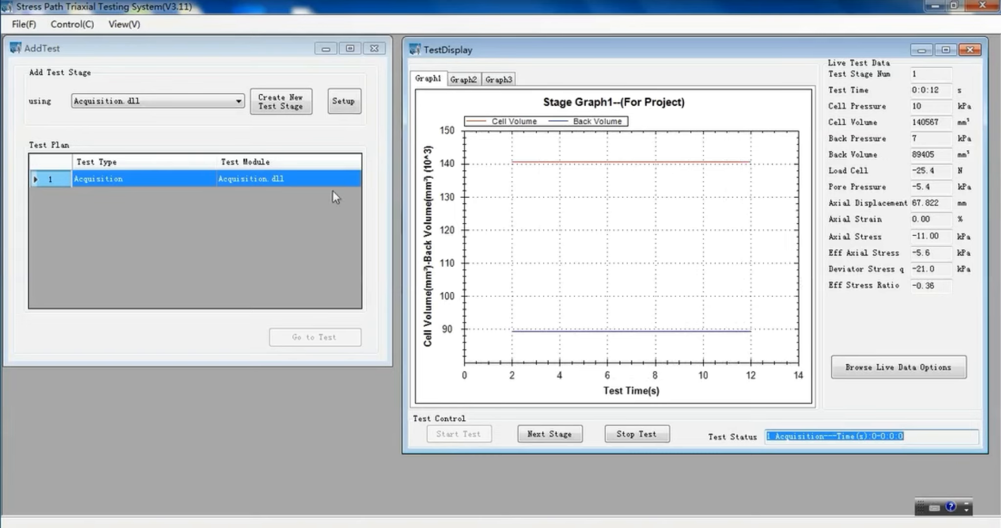
click(117, 102)
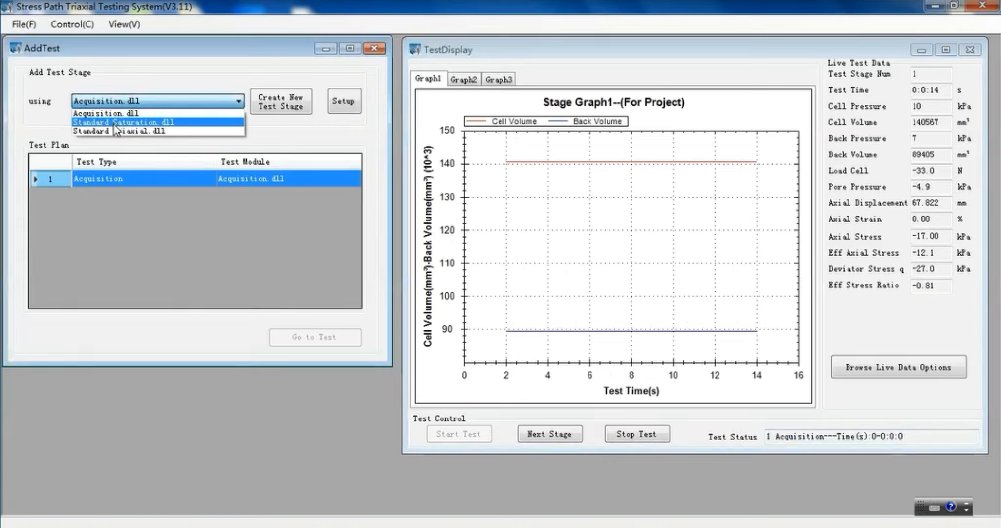
click(200, 126)
click(284, 107)
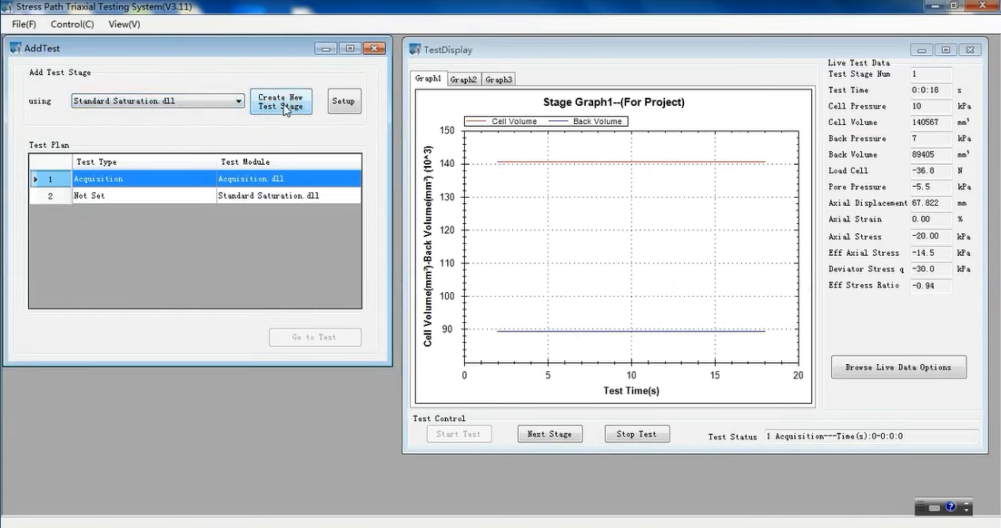
Set up stage 2 as a Saturation Ramp with target cell pressure 400 kPa, back pressure 395 kPa and 240 minutes to reach target.
click(331, 197)
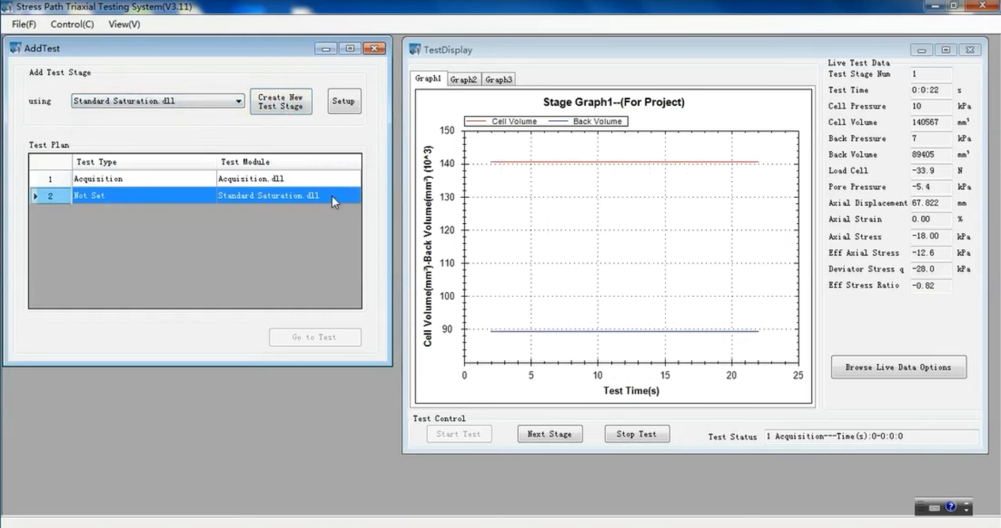
double_click(331, 195)
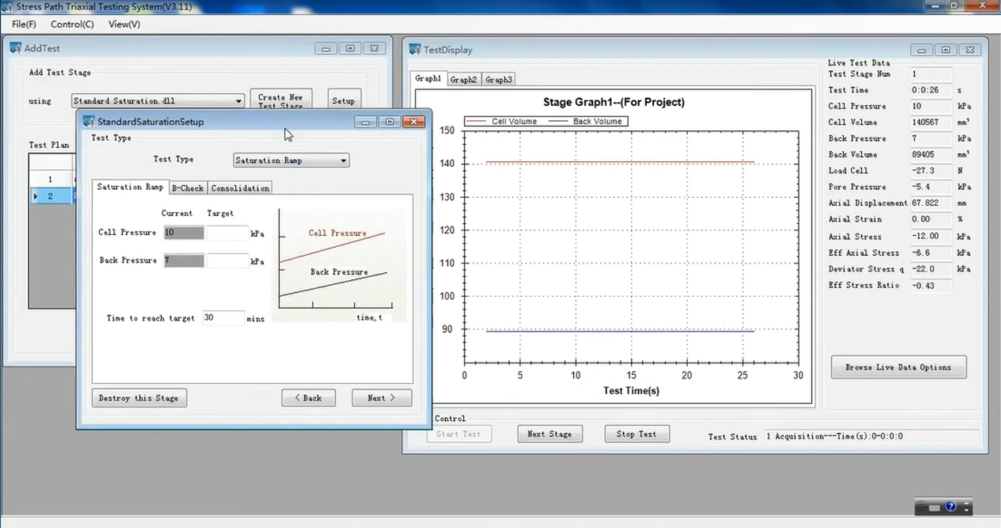
click(266, 161)
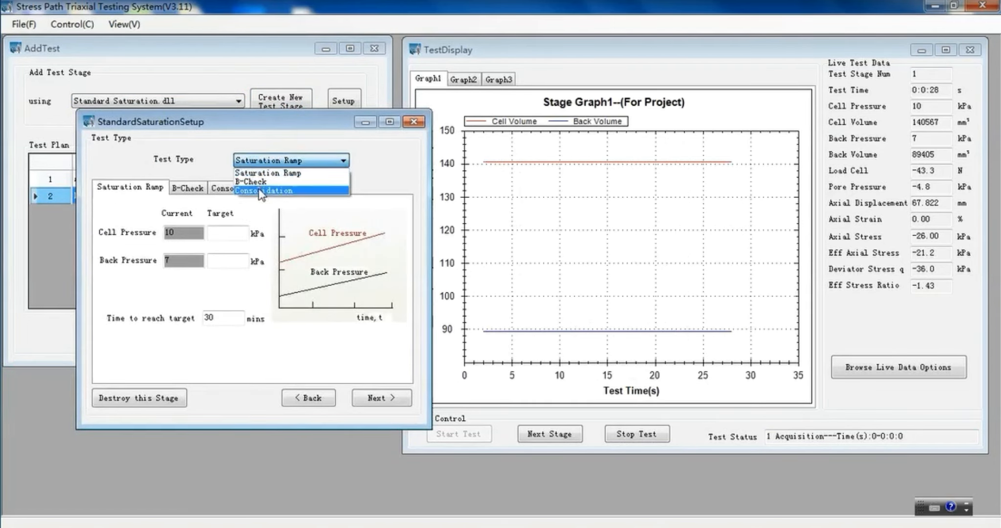
click(324, 174)
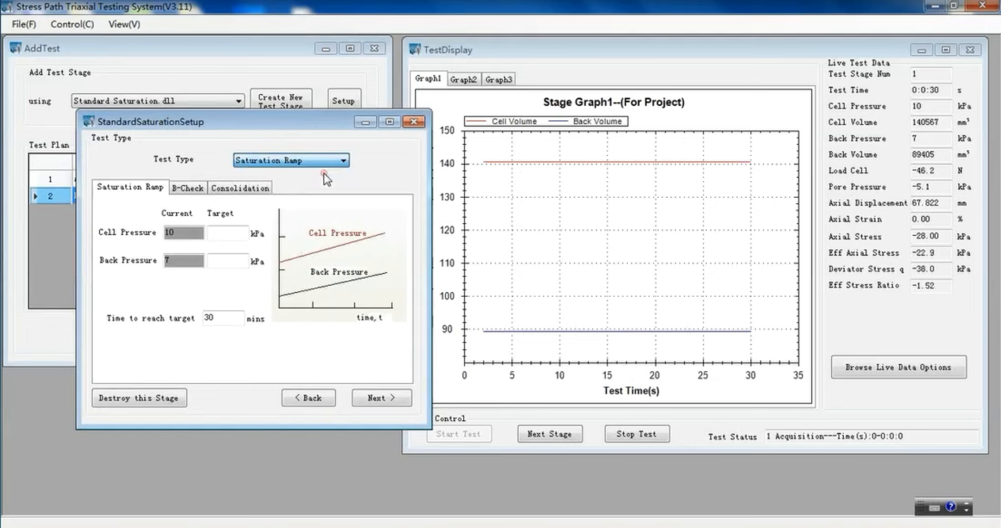
click(235, 238)
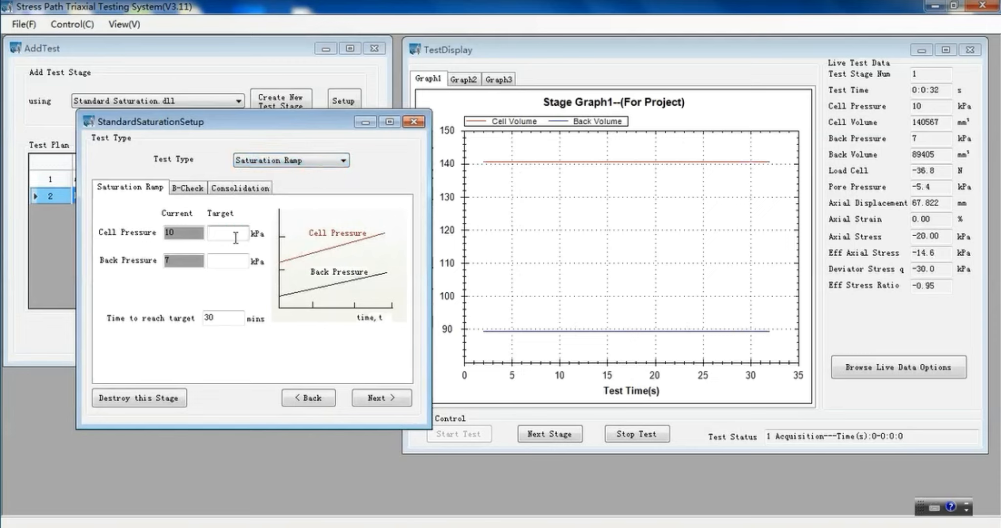
text(400)
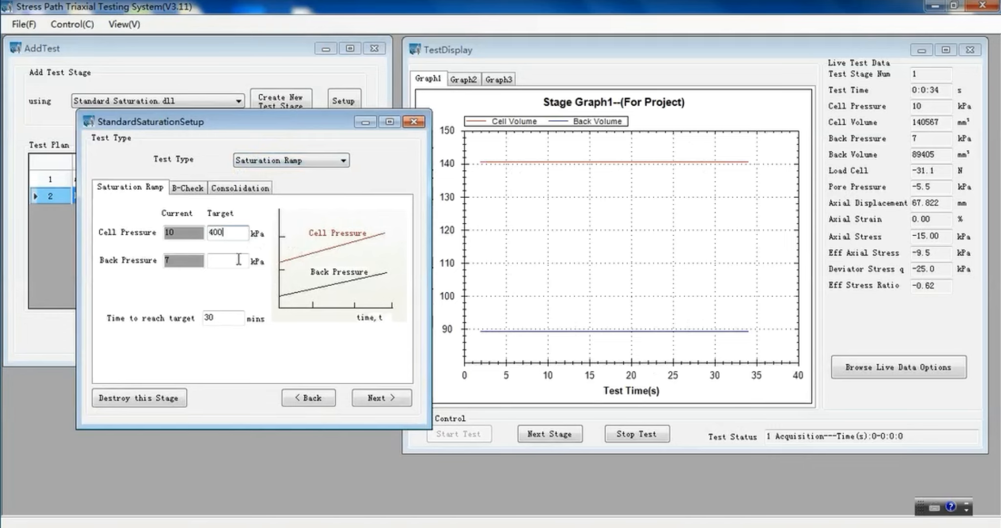
click(238, 261)
text(395)
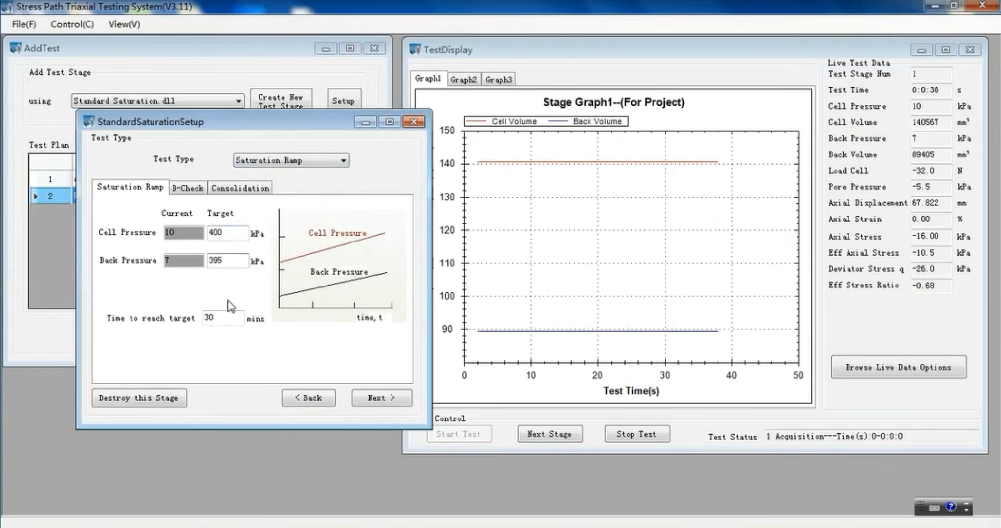
double_click(223, 318)
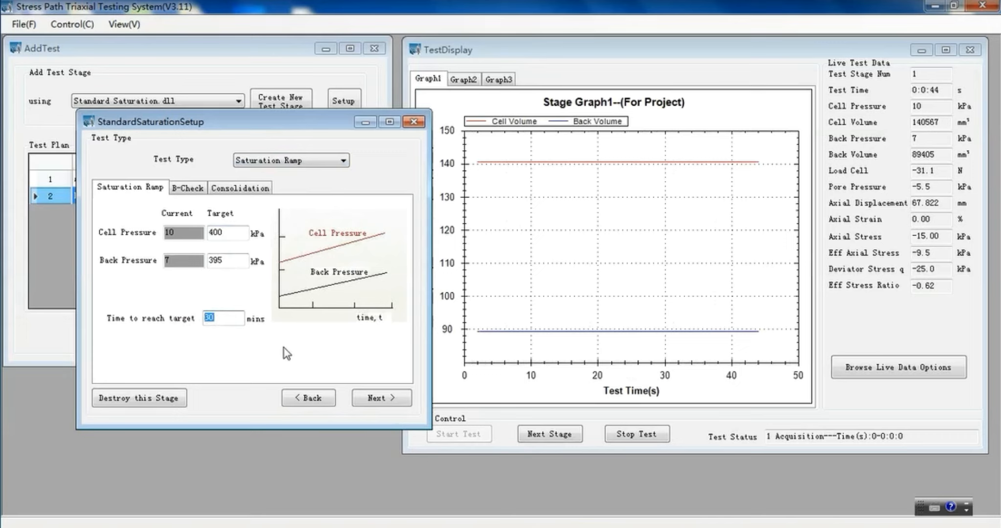
text(240)
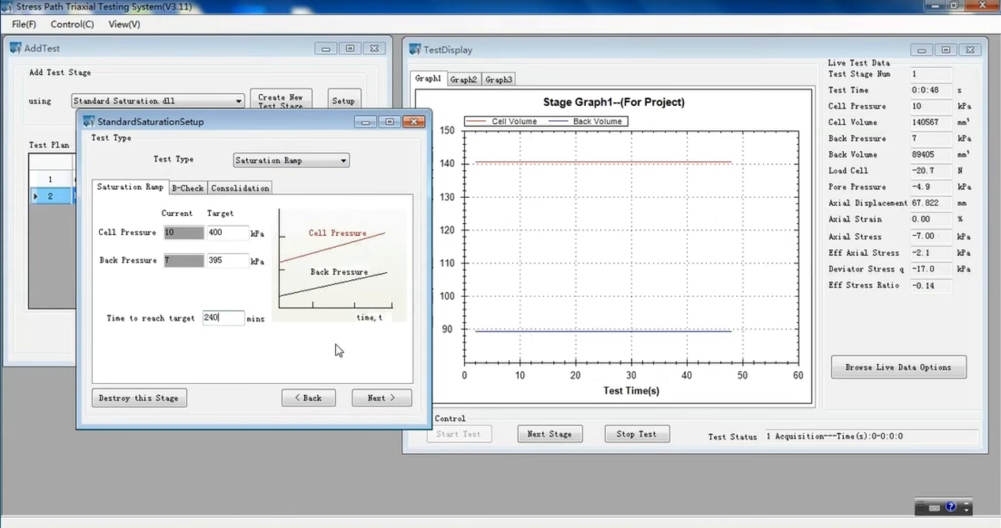
Enable a maximum test length of 1440 minutes as a termination condition and add the stage to the test list.
click(375, 399)
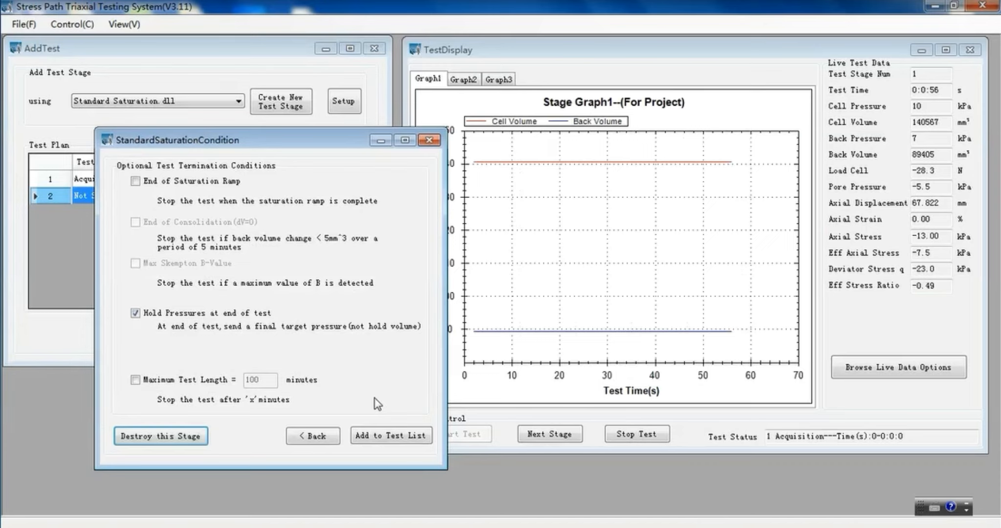
click(157, 380)
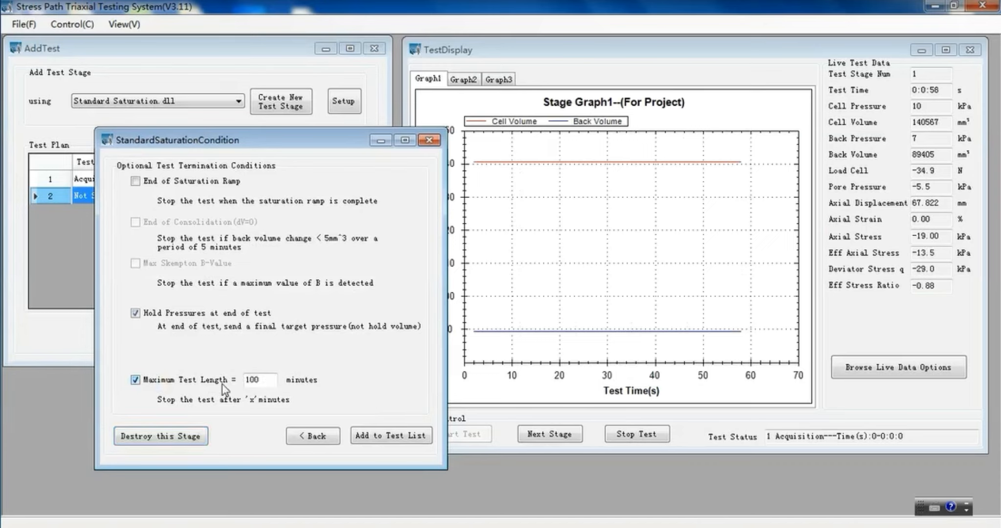
double_click(254, 380)
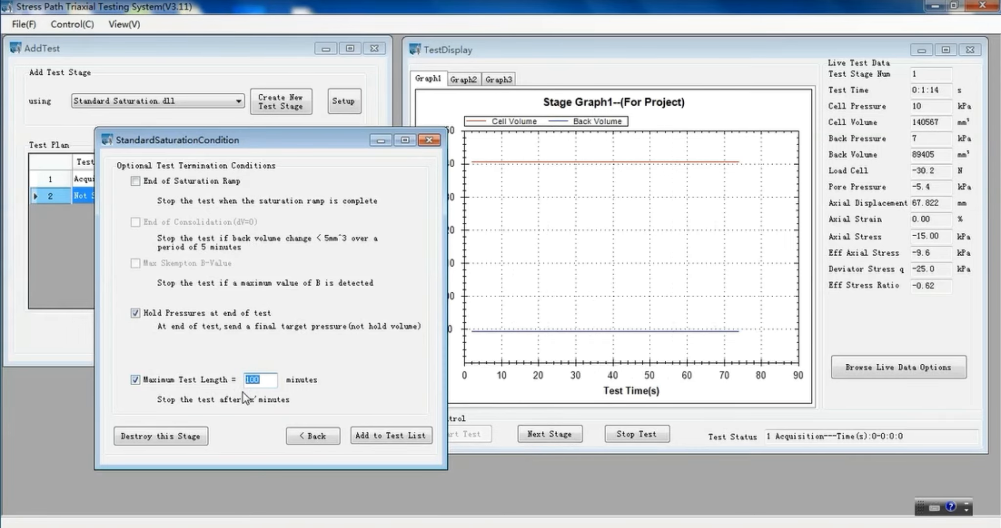
text(1440)
click(391, 435)
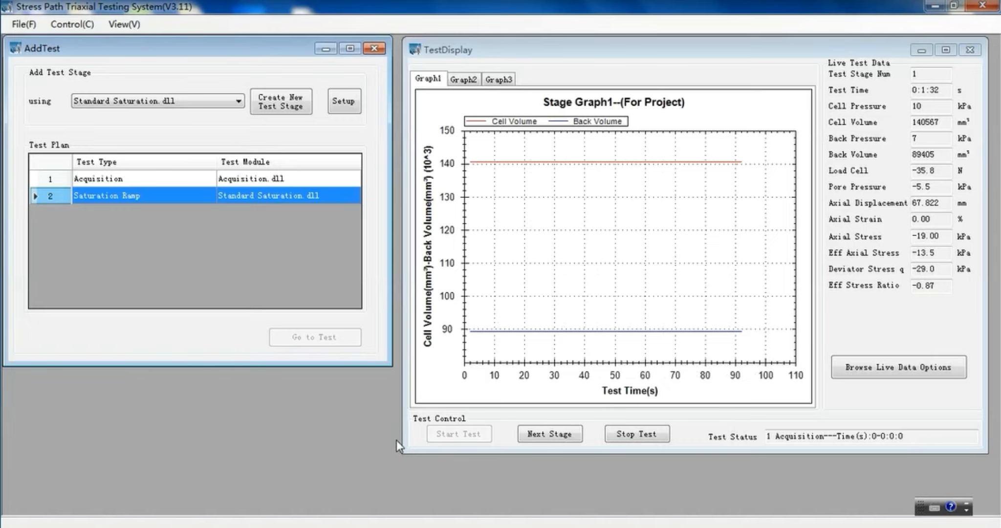
Add another Standard Saturation.dll stage to the test plan and set stage 3's test type to B-Check.
click(230, 103)
click(293, 106)
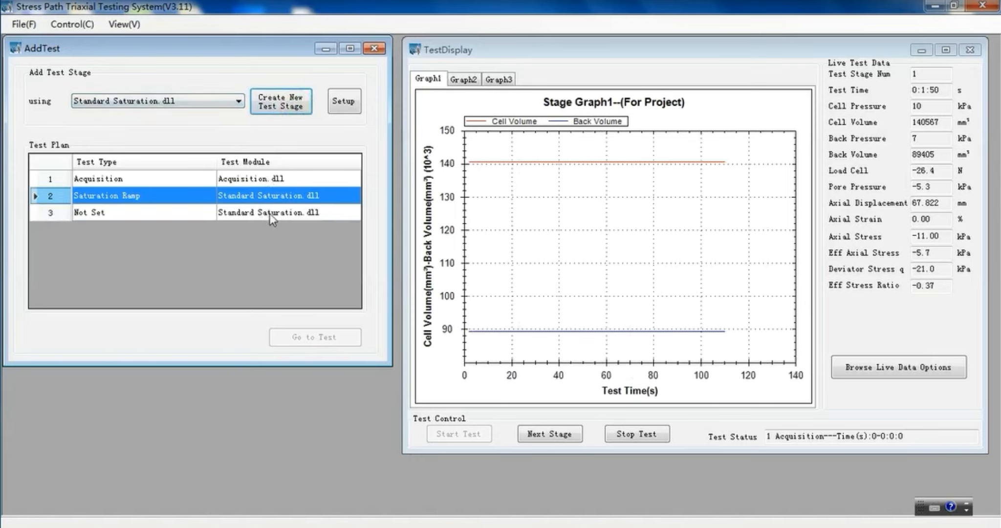
click(288, 211)
double_click(288, 213)
click(291, 197)
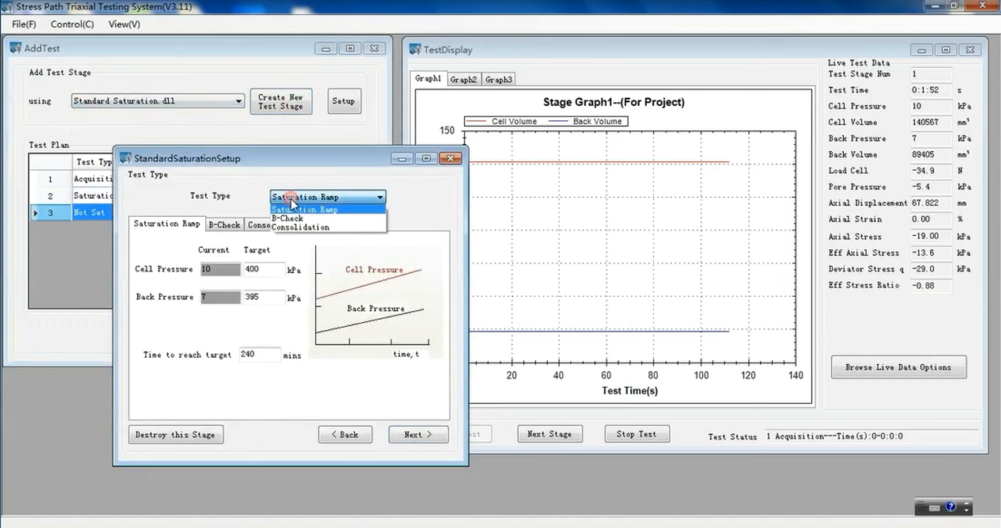
click(293, 218)
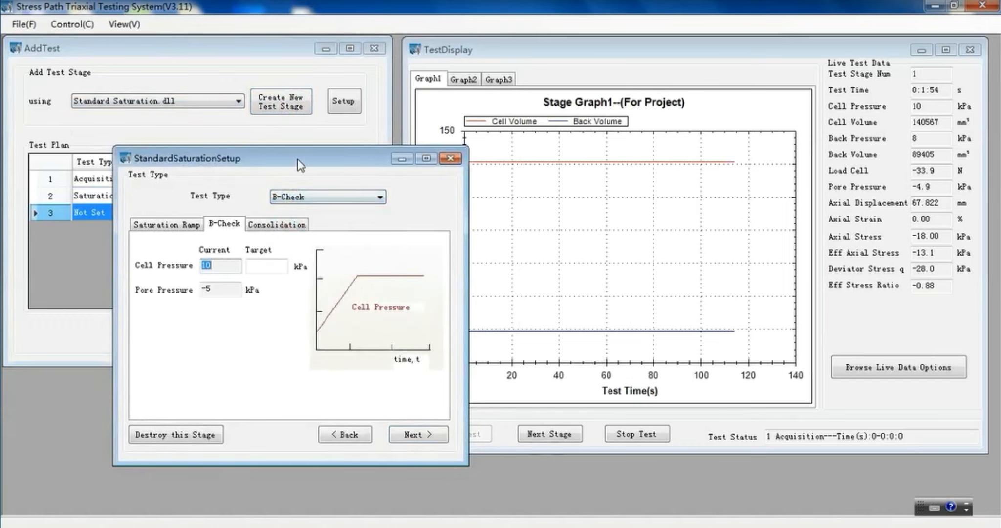
Set the B-Check target cell pressure to 420 kPa and proceed to the termination conditions.
drag(298, 159, 513, 128)
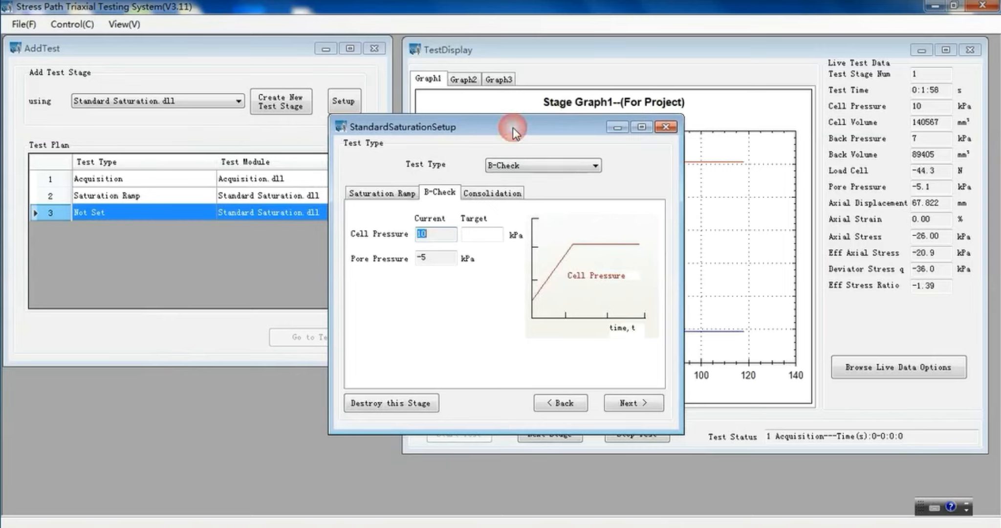
click(478, 238)
text(420)
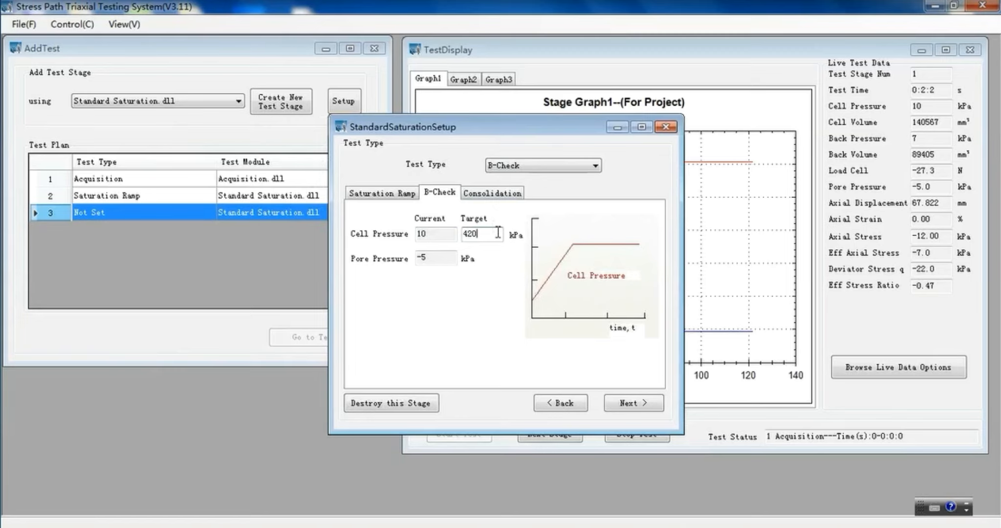
click(629, 403)
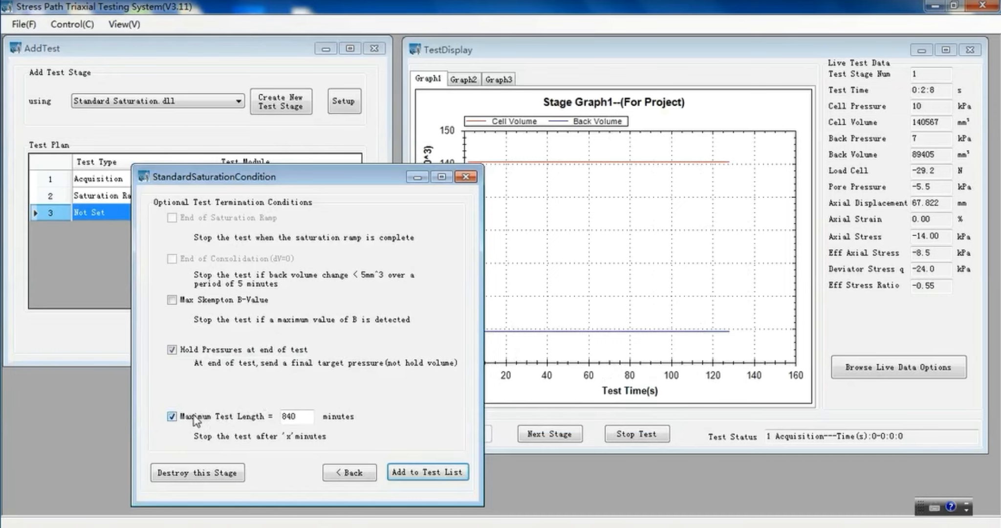
Set the B-Check stage's maximum test length to 20 minutes and add the stage to the test list.
double_click(298, 417)
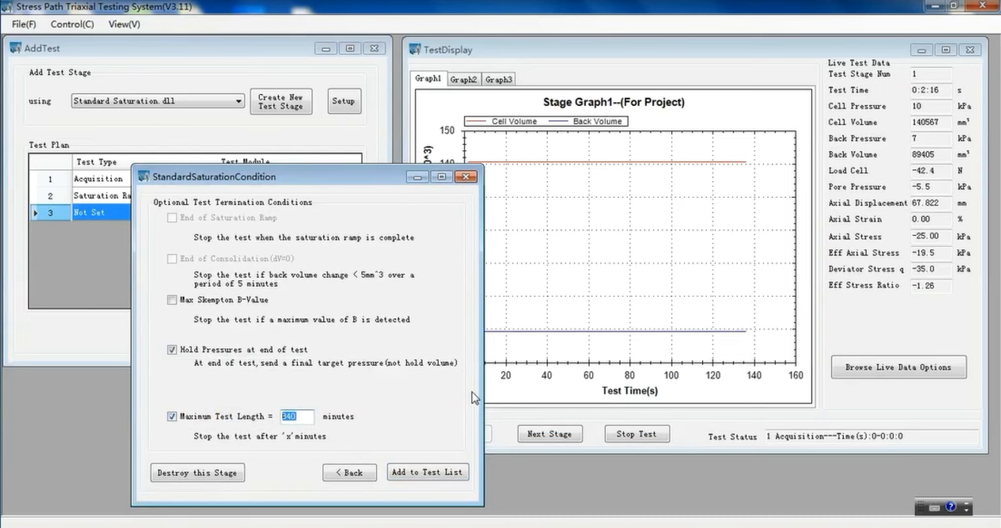
text(20)
click(419, 473)
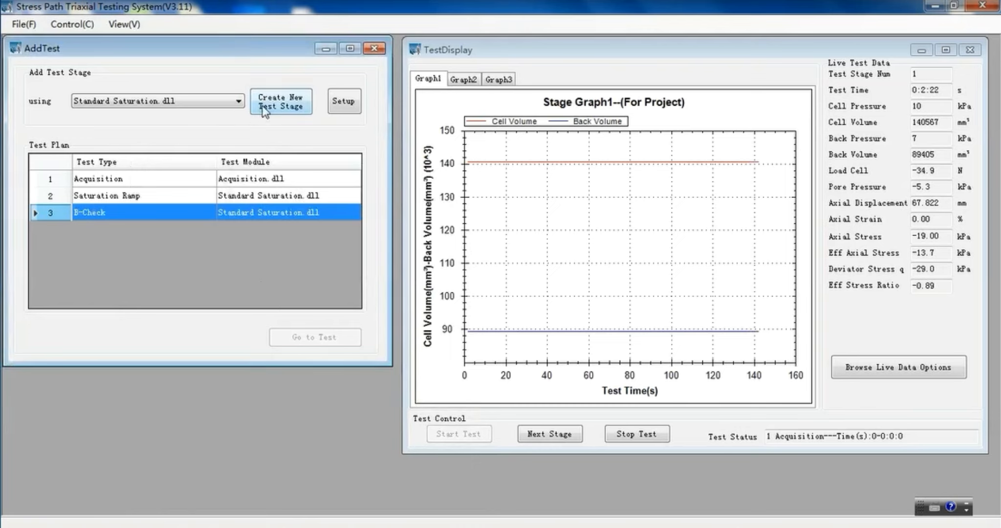
Create a fourth test stage with Standard Saturation.dll and set its test type to Consolidation.
click(272, 101)
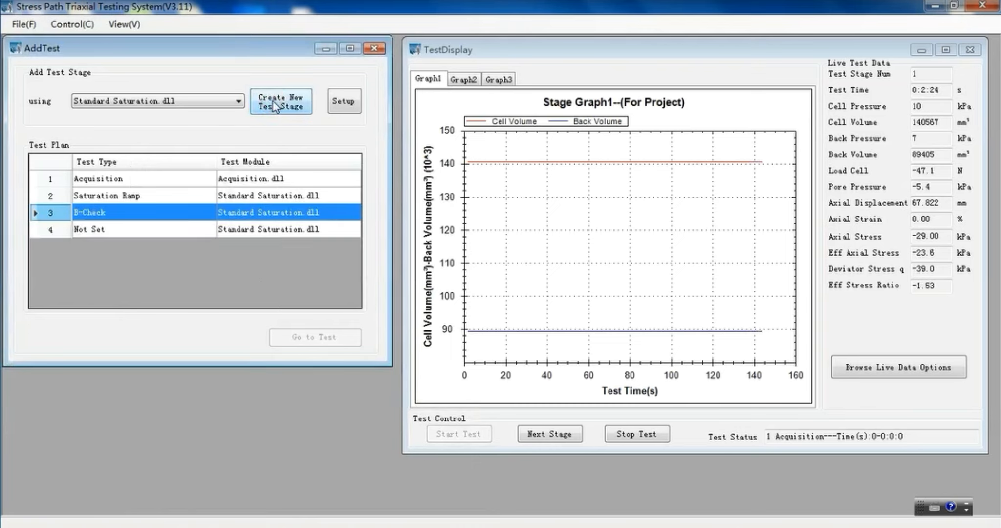
double_click(329, 228)
click(329, 229)
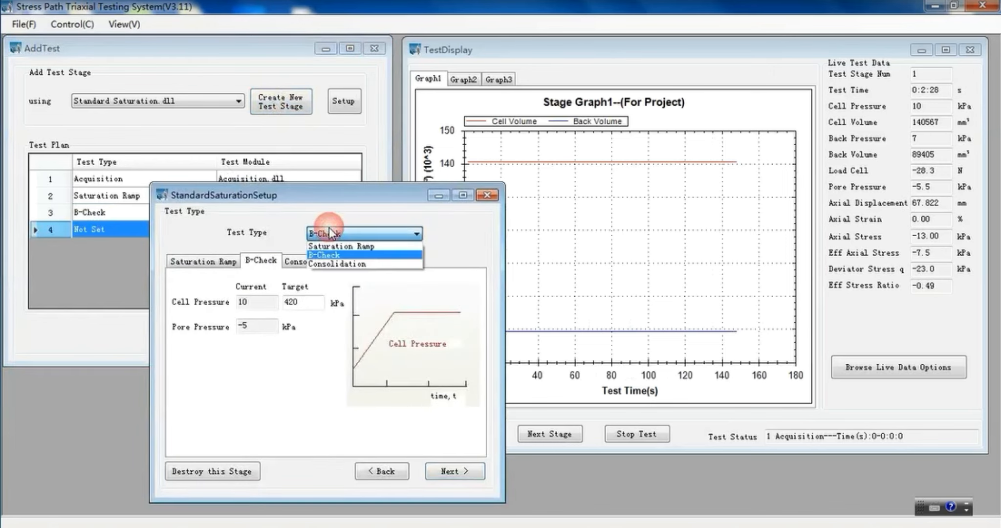
click(372, 198)
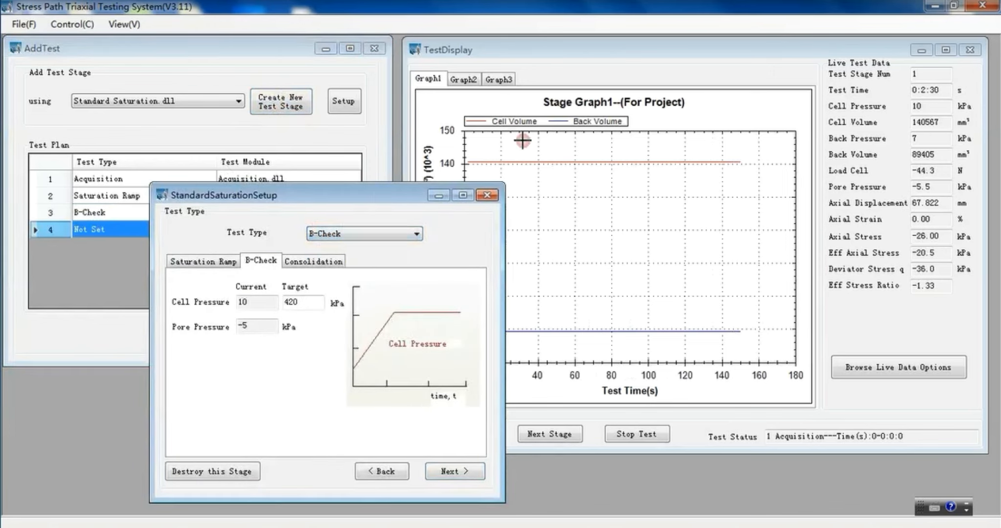
click(398, 237)
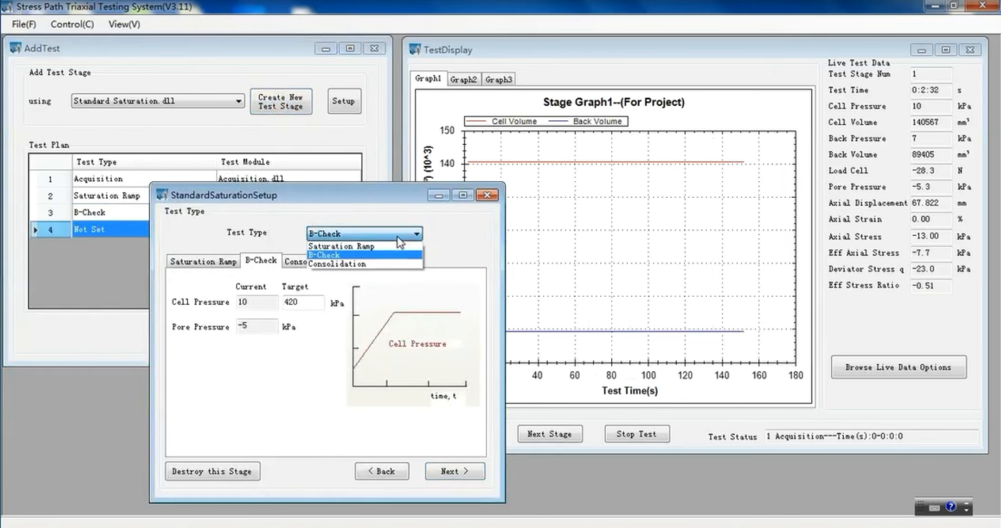
click(343, 265)
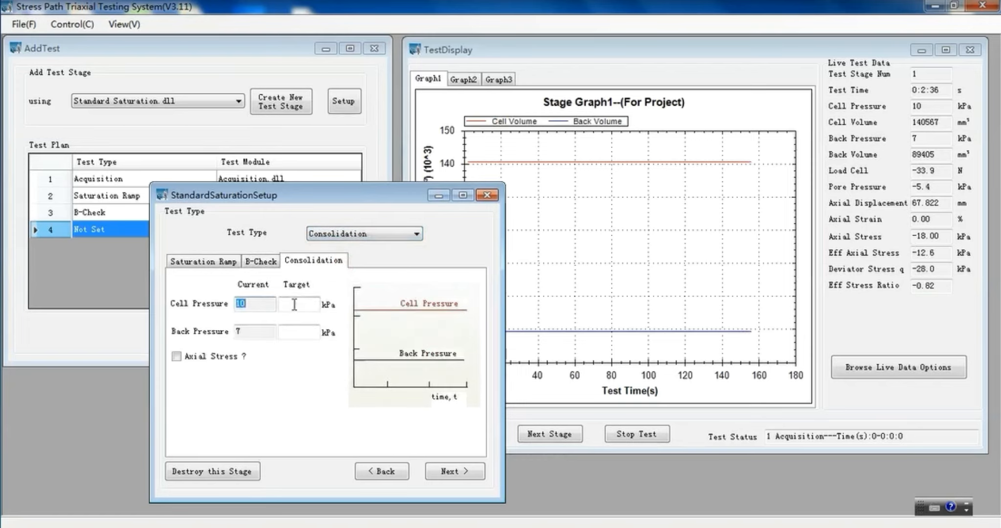
Set the consolidation targets to 395 kPa back pressure and 495 kPa cell pressure.
click(296, 336)
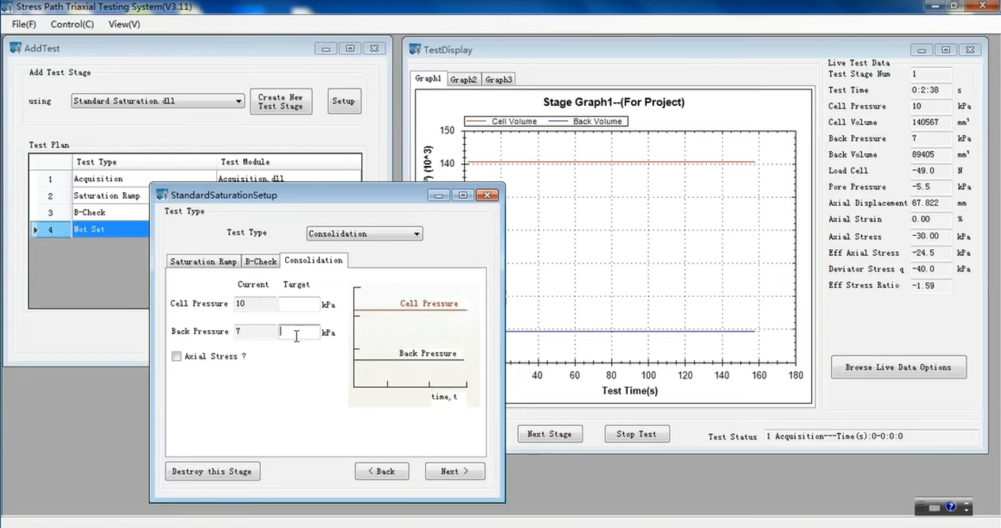
text(395)
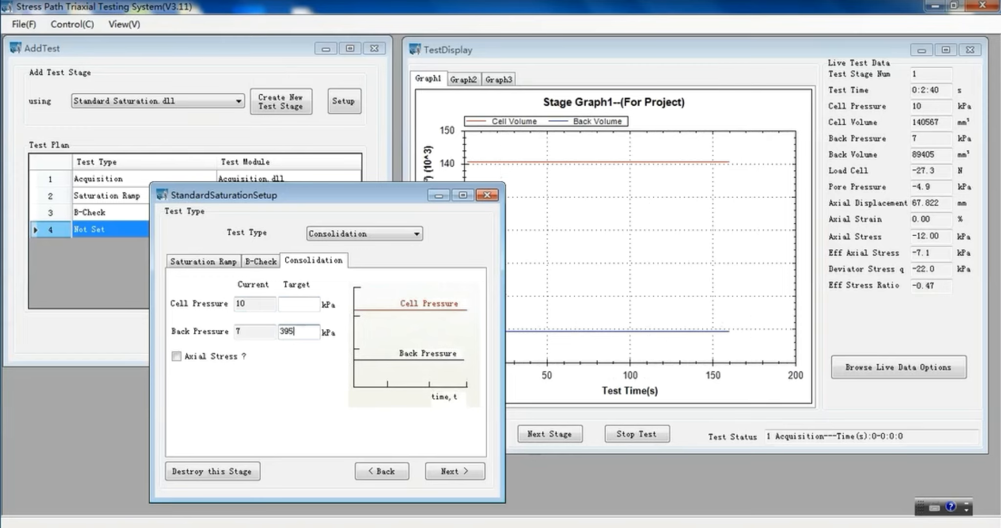
click(304, 303)
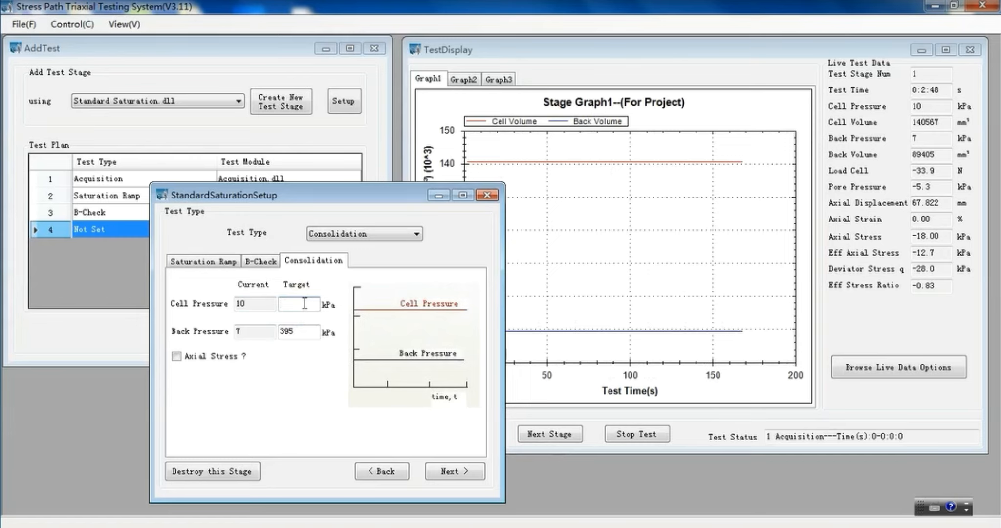
text(4)
text(95)
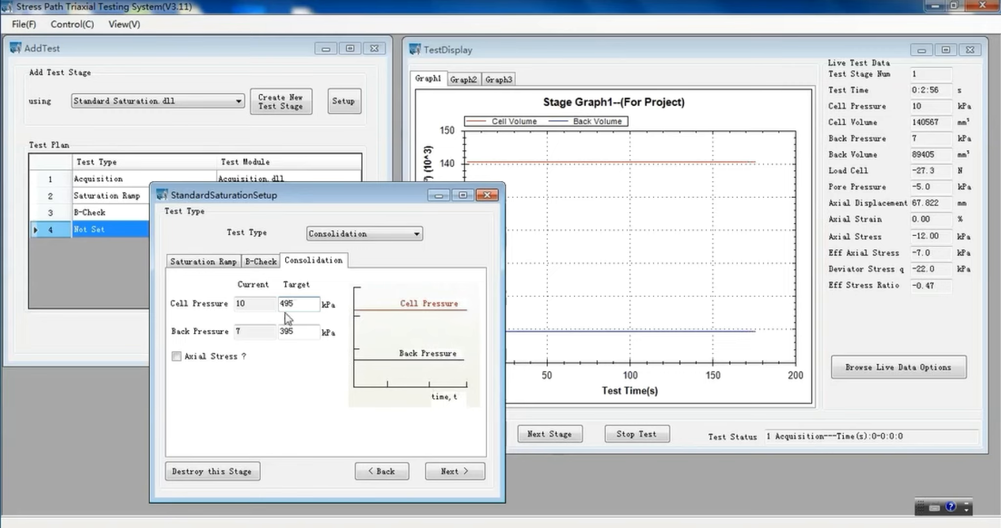
Enable the axial stress target for consolidation and change the target cell pressure to 500 kPa.
click(176, 356)
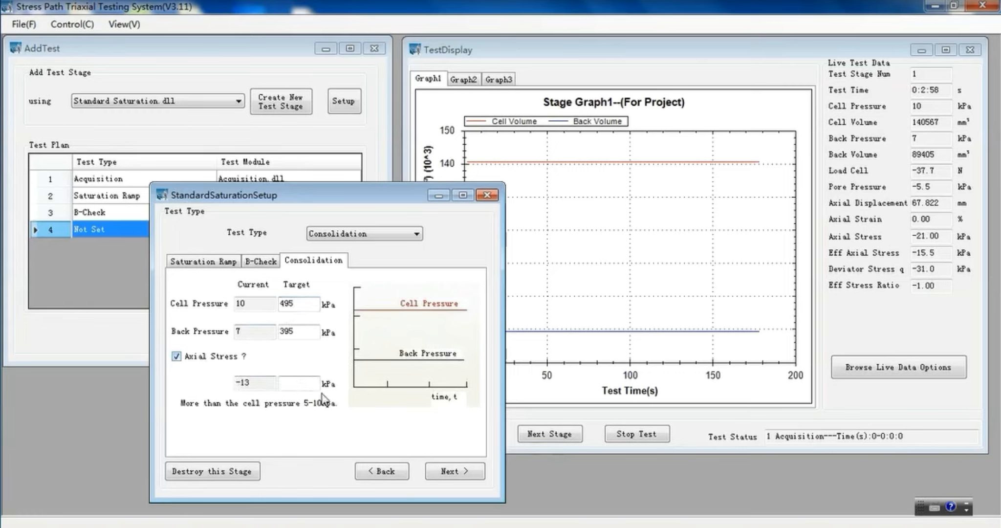
click(283, 382)
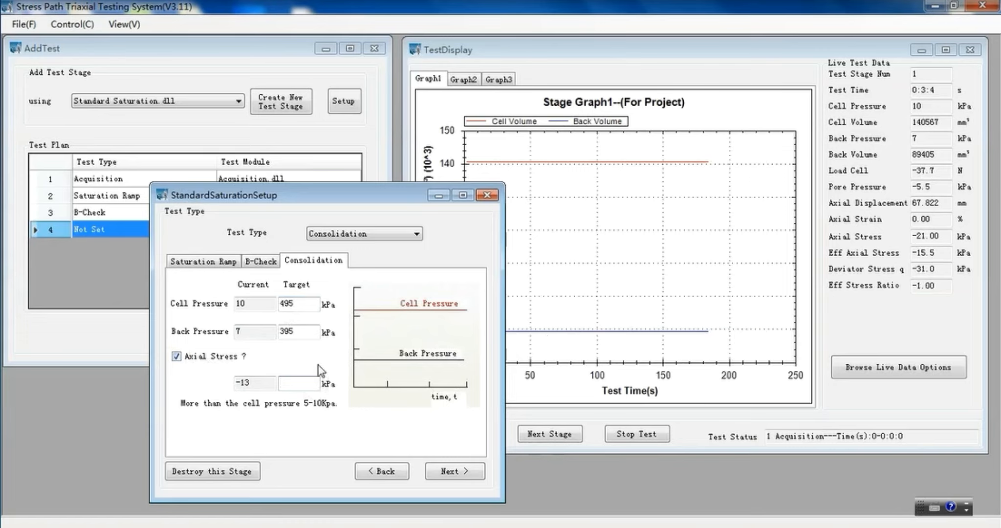
text(500)
double_click(289, 302)
text(50)
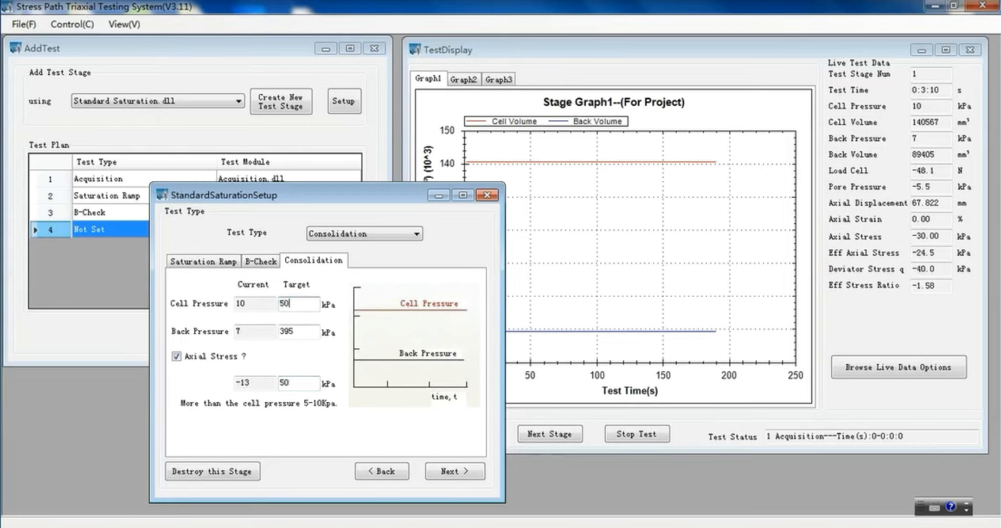
text(0)
Set the consolidation target axial stress to 510 kPa and proceed to the termination conditions.
double_click(311, 383)
text(5)
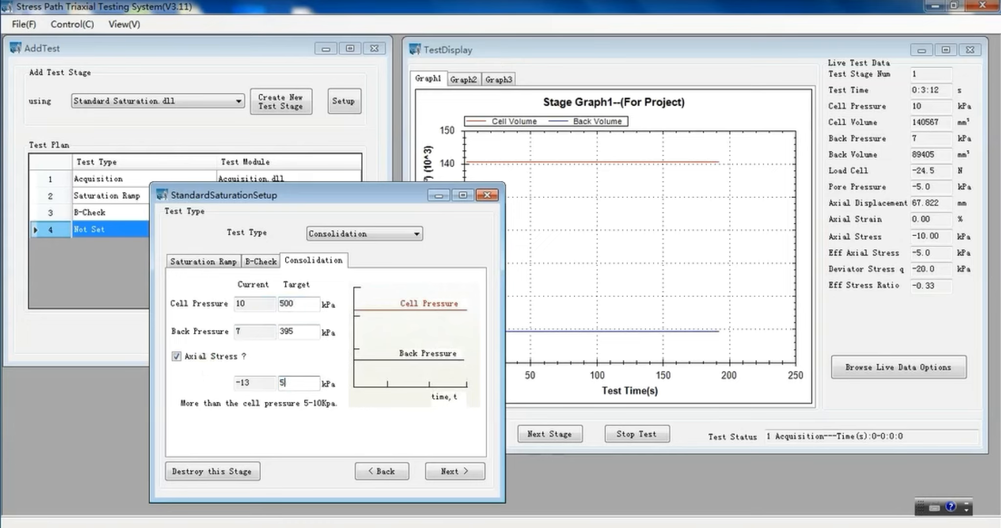
text(10)
double_click(287, 384)
double_click(303, 304)
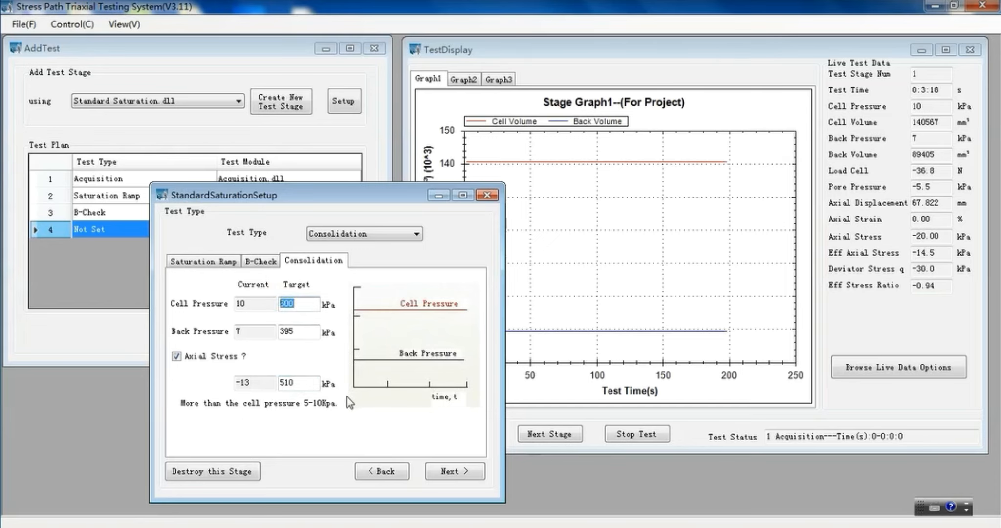
click(308, 383)
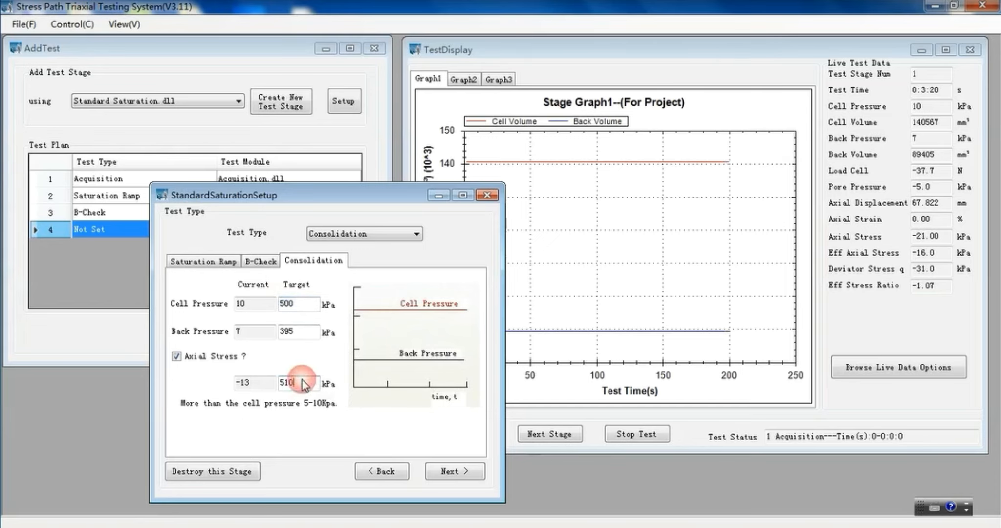
click(452, 471)
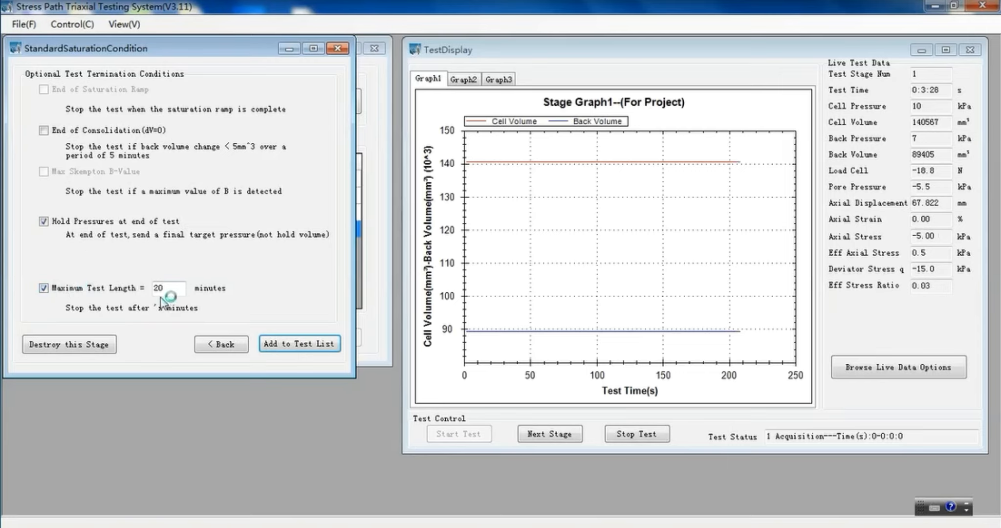
Set the Consolidation stage's maximum test length to 1440 minutes and add the stage to the test list.
drag(176, 288, 151, 287)
key(BackSpace)
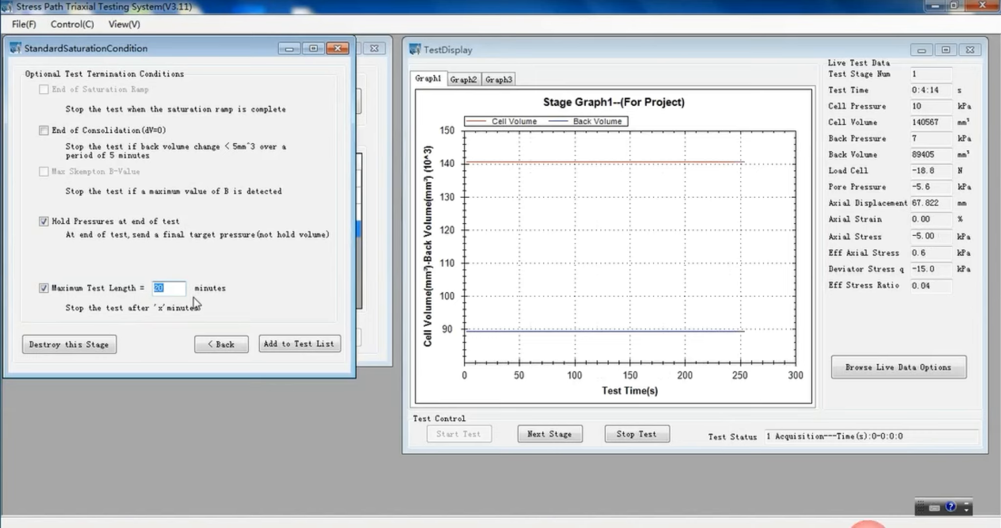
text(1440)
click(296, 343)
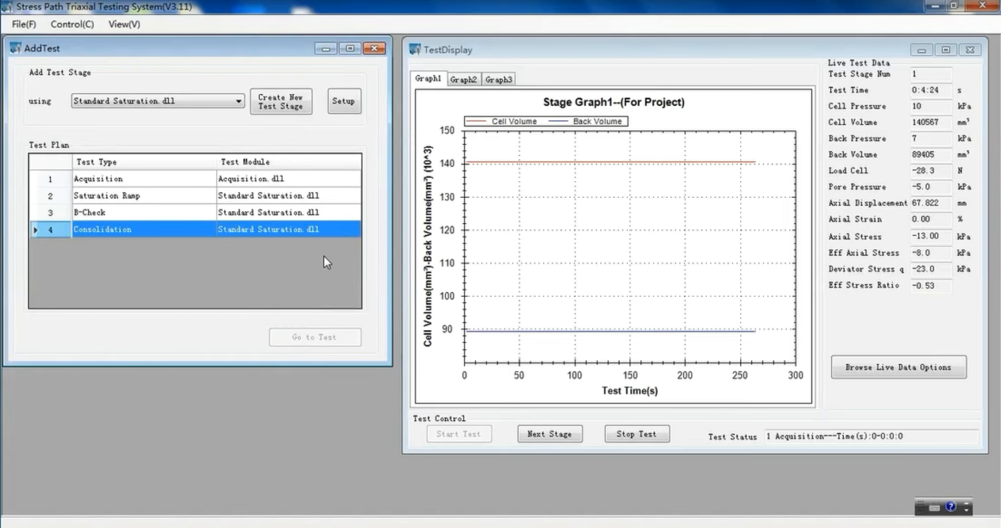
Stop the Acquisition stage and start the Saturation Ramp stage, checking the test status and Graph2 before returning to Graph1.
click(550, 434)
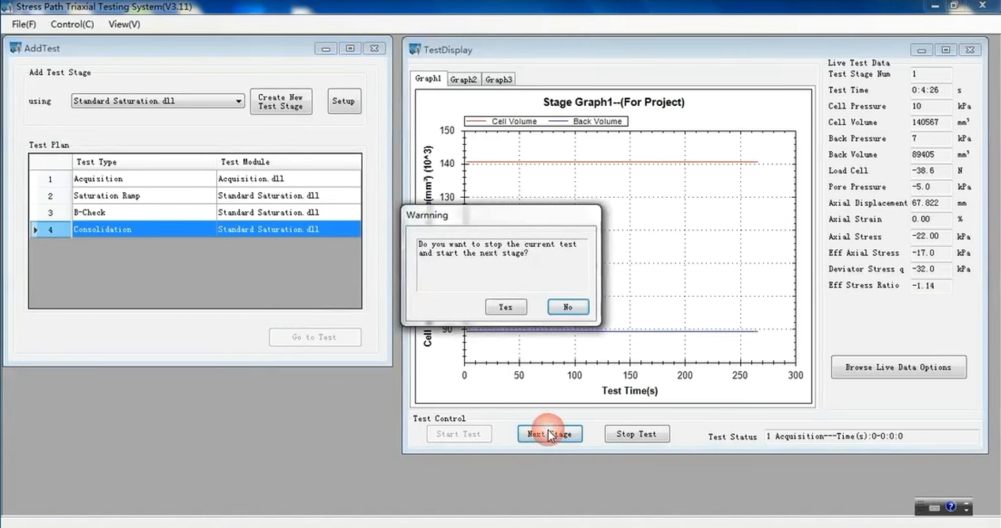
click(507, 307)
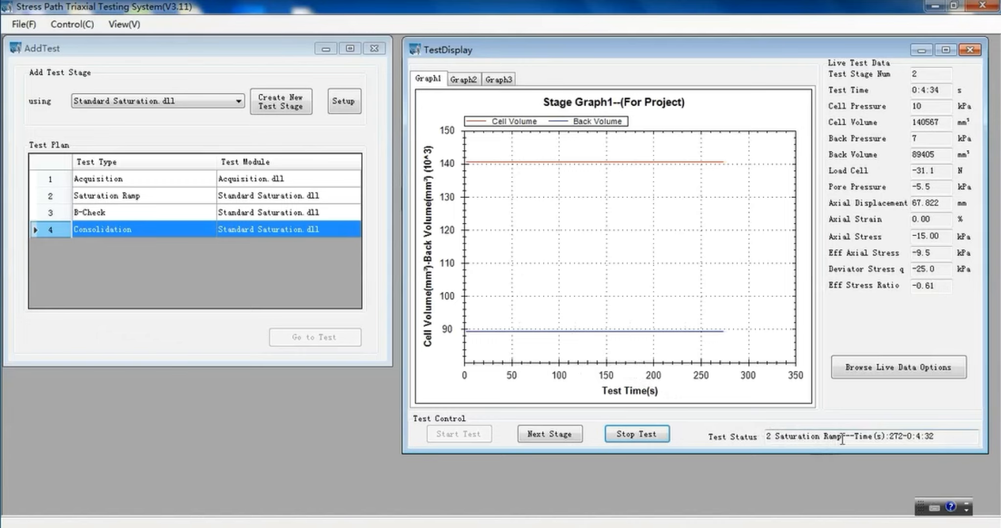
drag(841, 436, 746, 438)
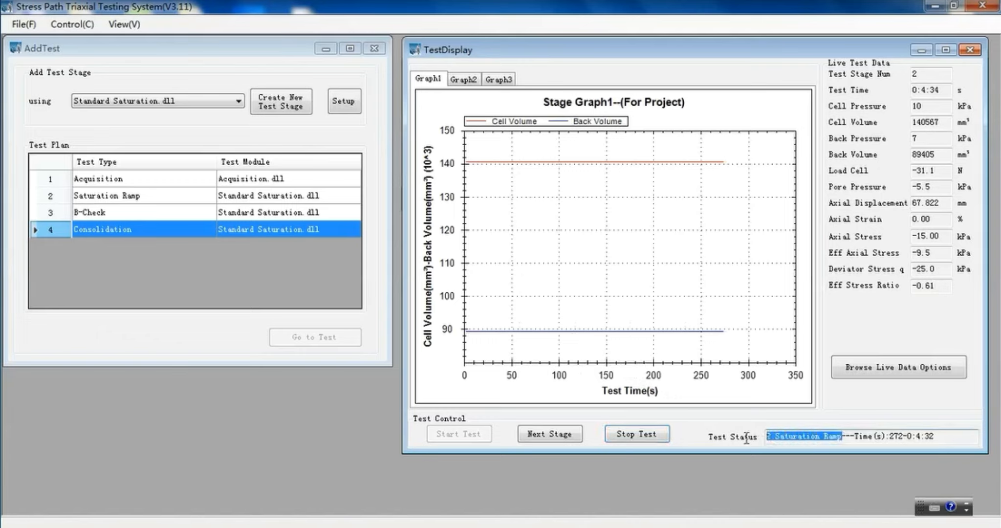
click(842, 437)
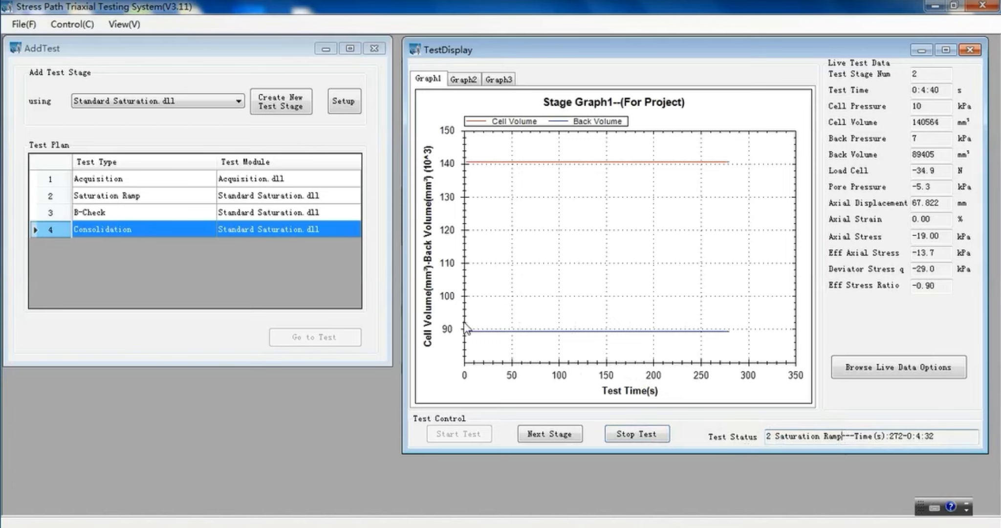
click(463, 80)
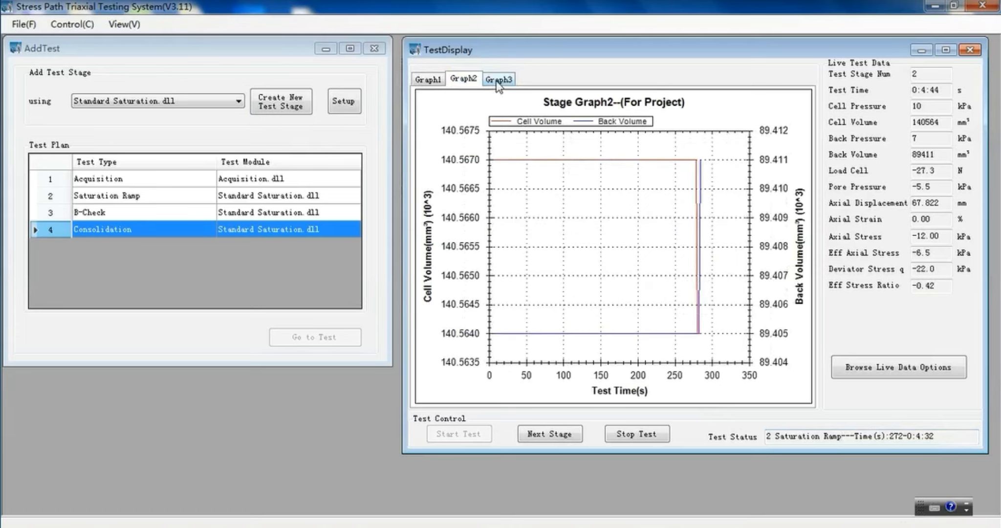
click(436, 80)
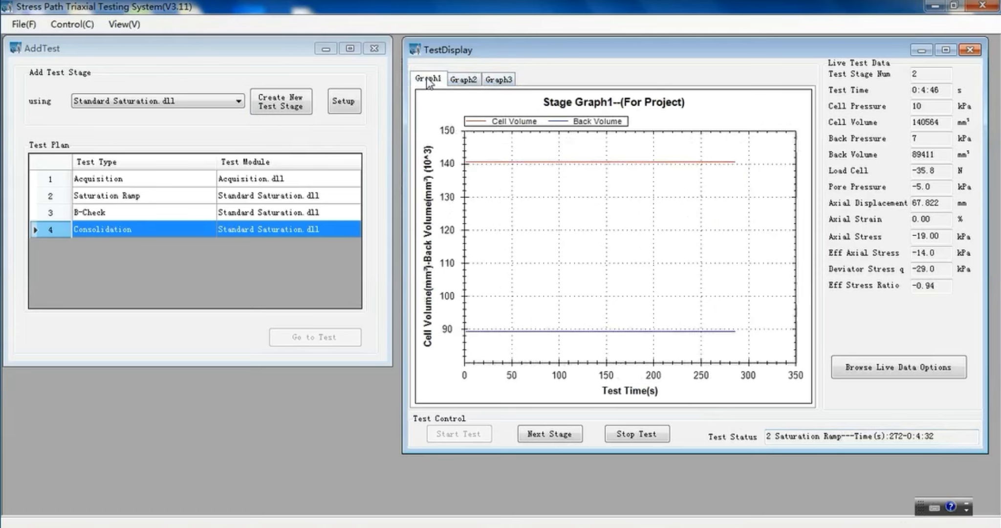